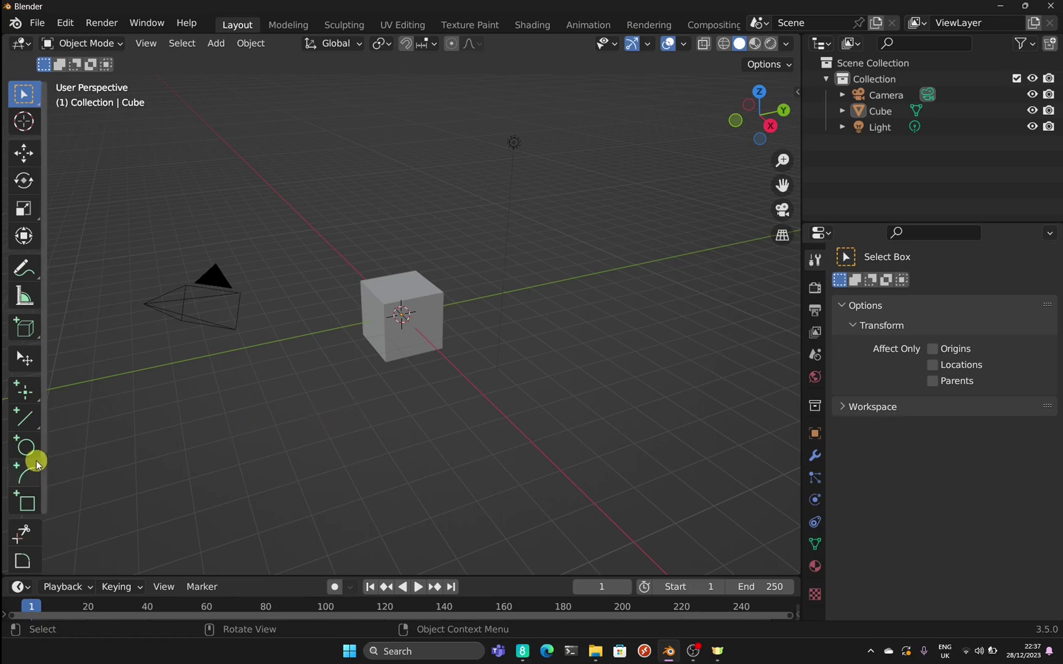
Add a tilted workplane freehand in the space behind the cube, setting its origin and orientation.
{"action": "scroll", "coordinate": [28, 500], "scroll_direction": "down", "scroll_amount": 2}
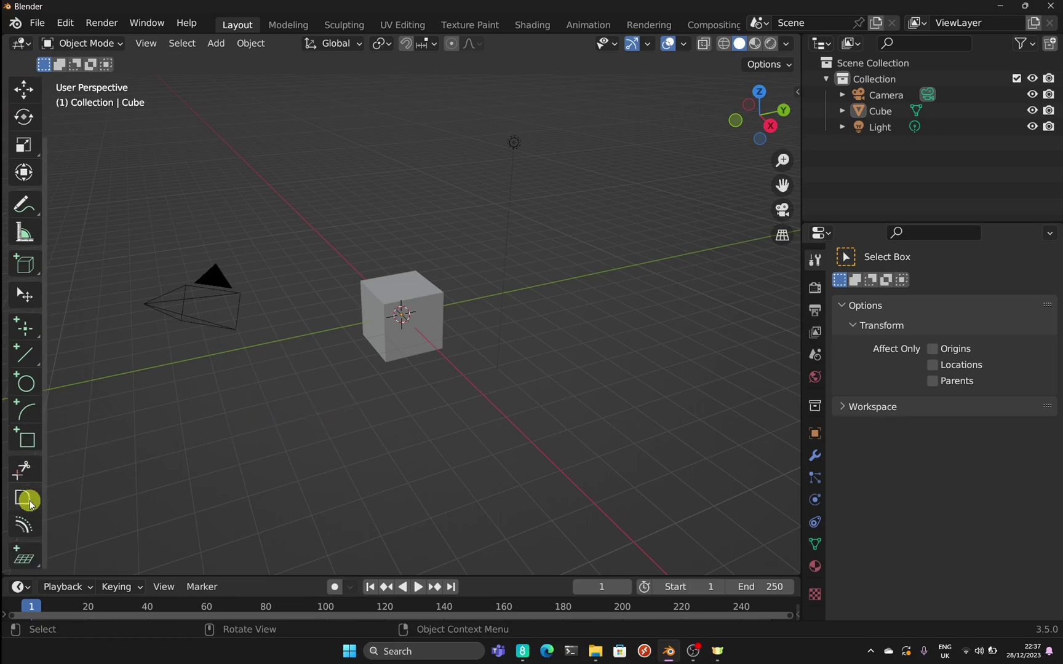
{"action": "left_click", "coordinate": [21, 564]}
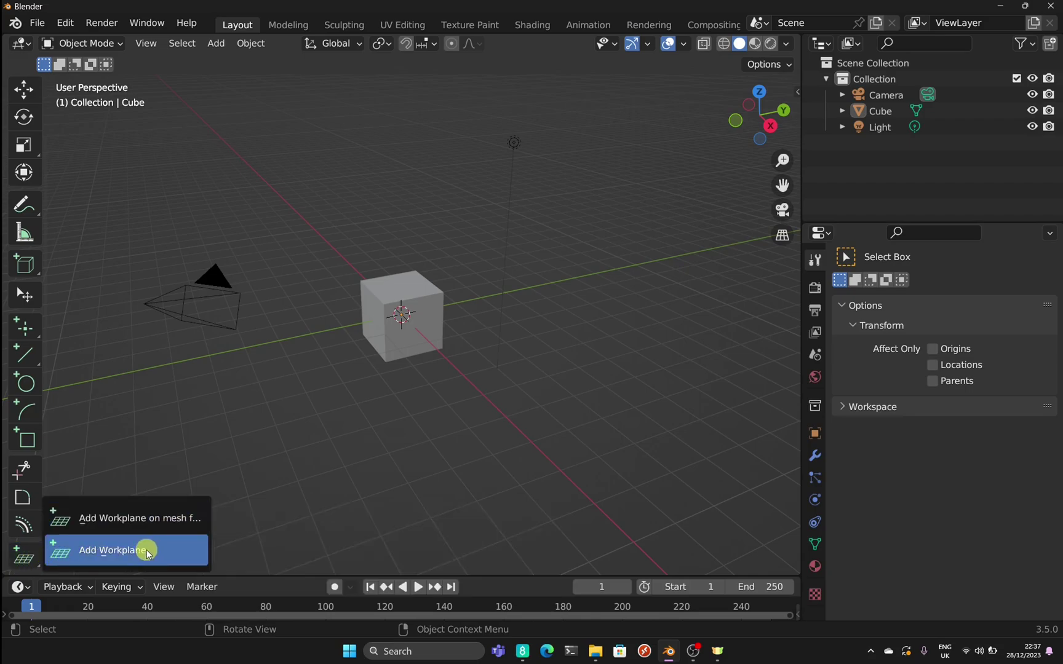
{"action": "left_click", "coordinate": [20, 557]}
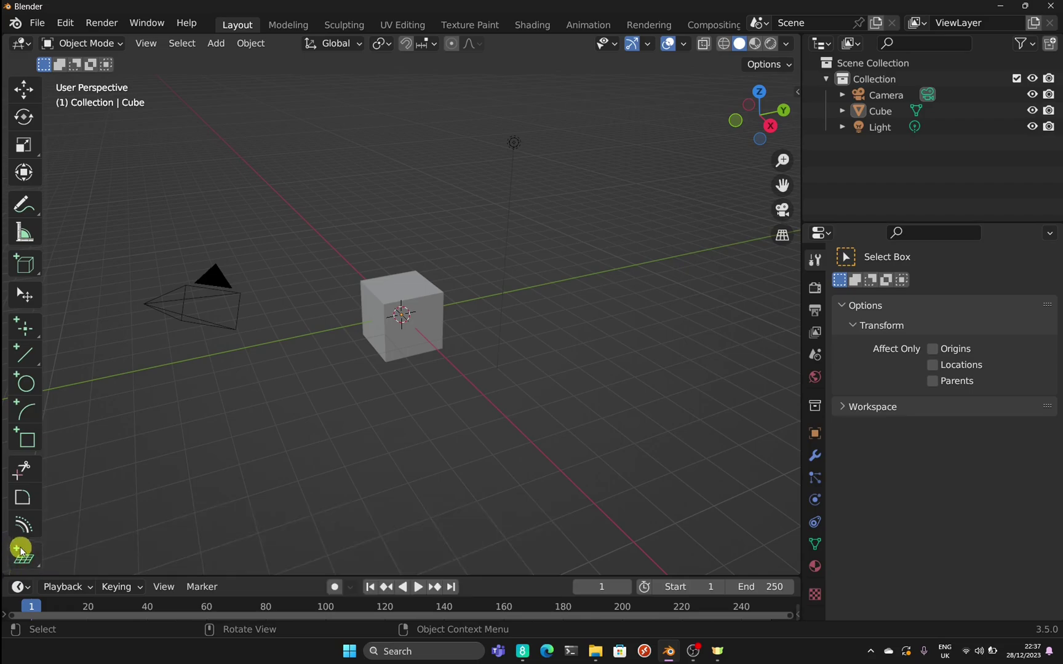
{"action": "left_click", "coordinate": [23, 561]}
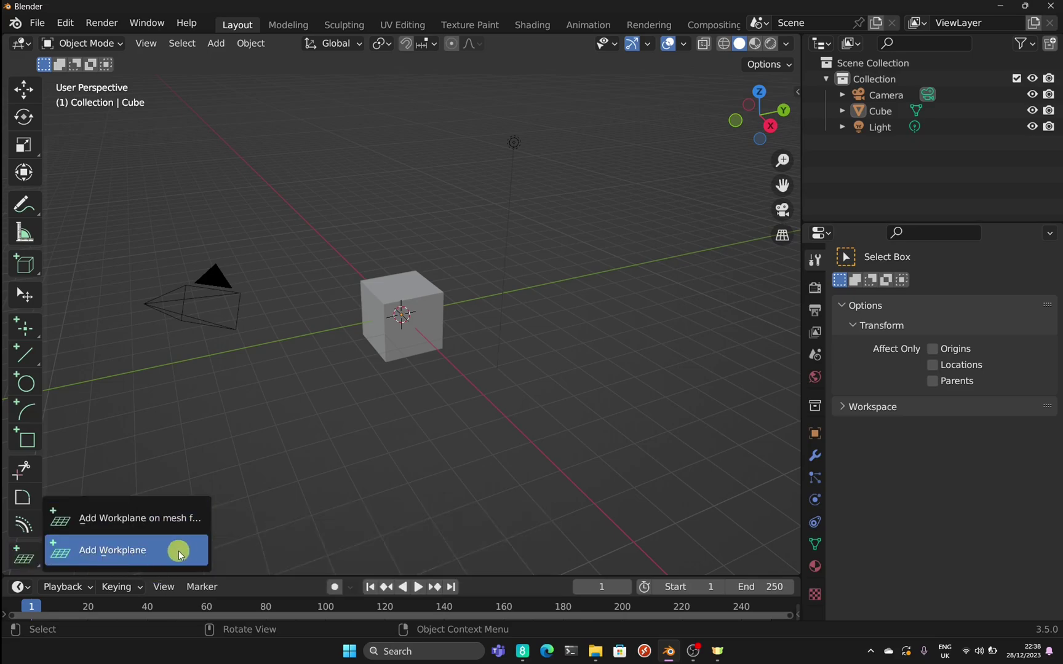
{"action": "left_click", "coordinate": [146, 557]}
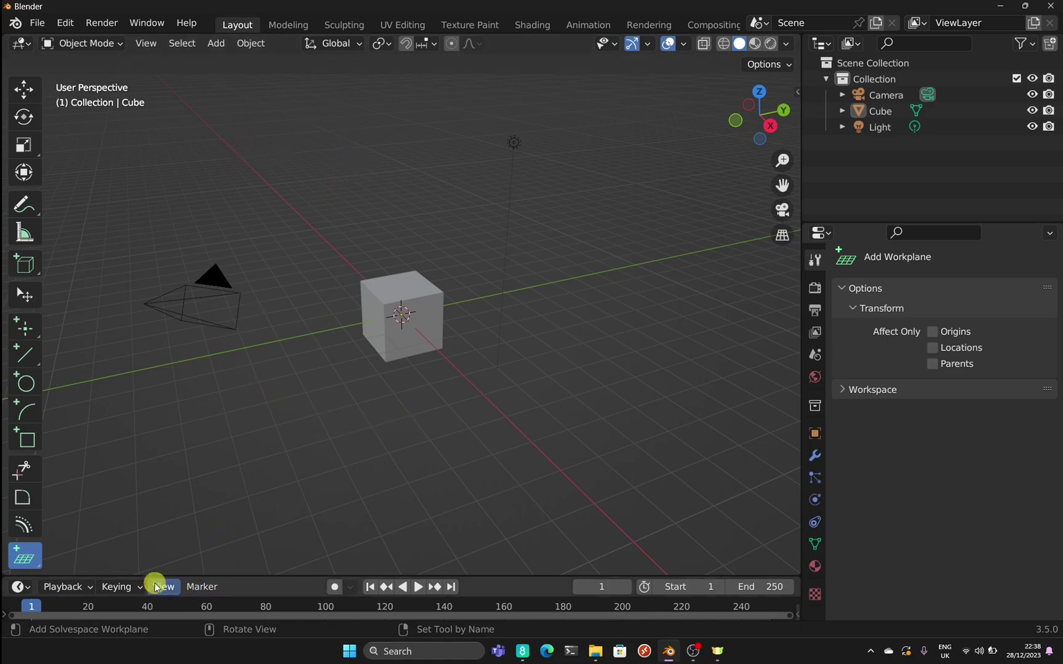
{"action": "left_click", "coordinate": [405, 185]}
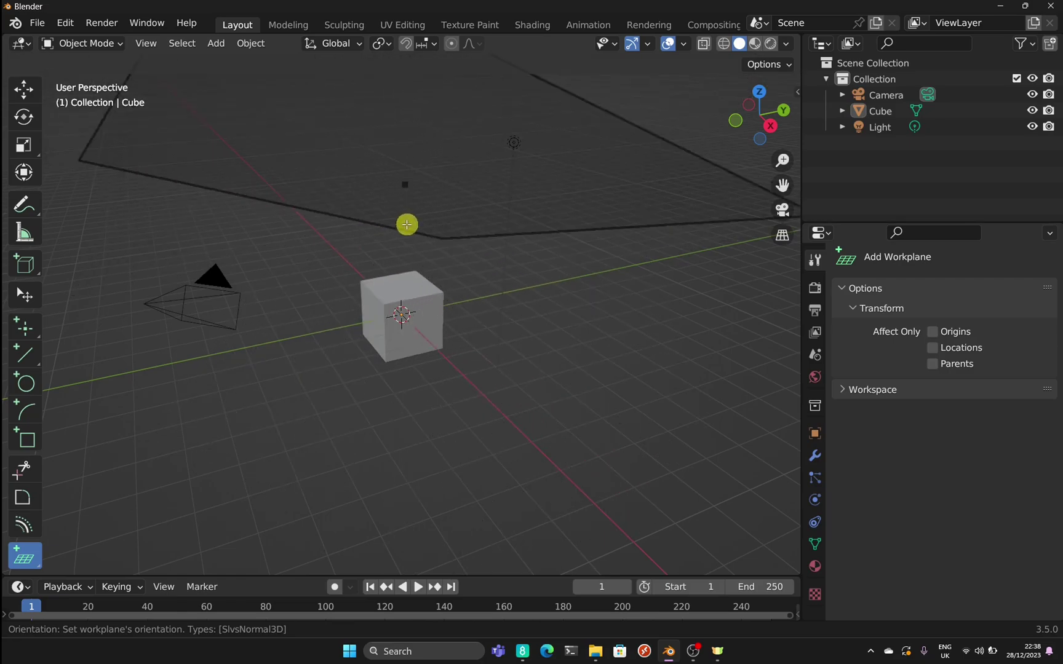
{"action": "left_click", "coordinate": [409, 224]}
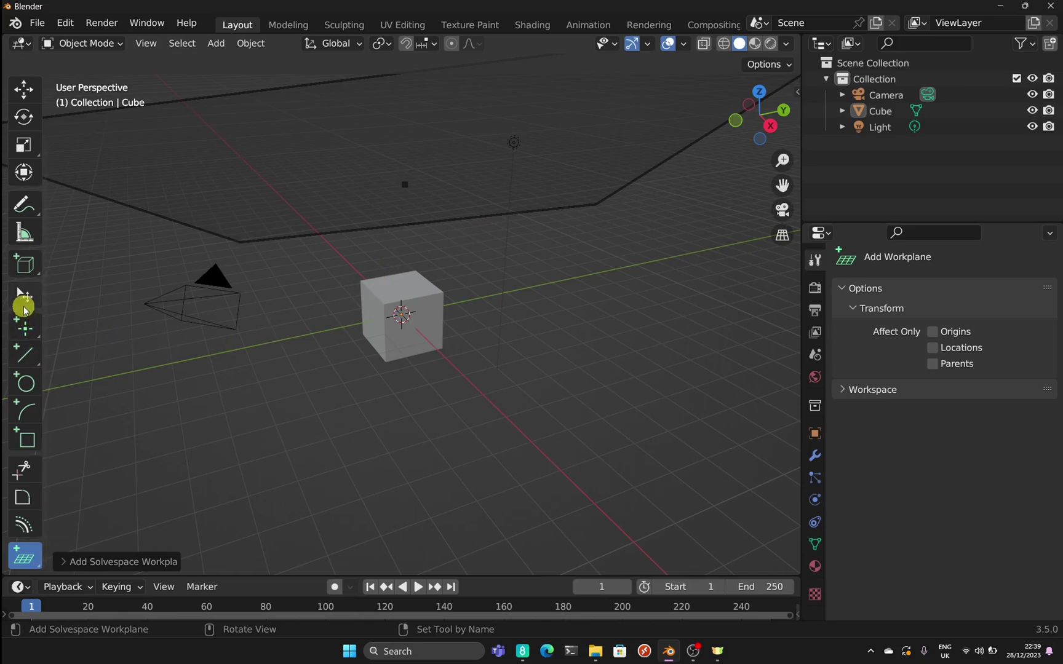
Move the workplane's origin point to about X -2.5, Y 0.32 with Solvespace Select, and show the list of sketch entities.
{"action": "left_click", "coordinate": [23, 301]}
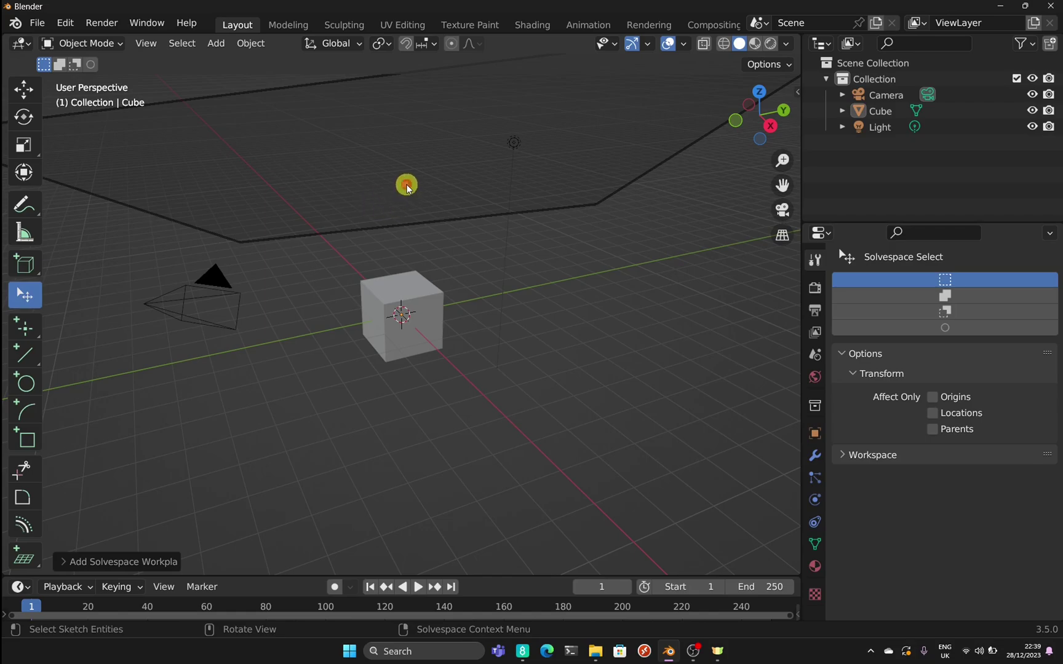
{"action": "left_click_drag", "start_coordinate": [407, 186], "coordinate": [380, 233]}
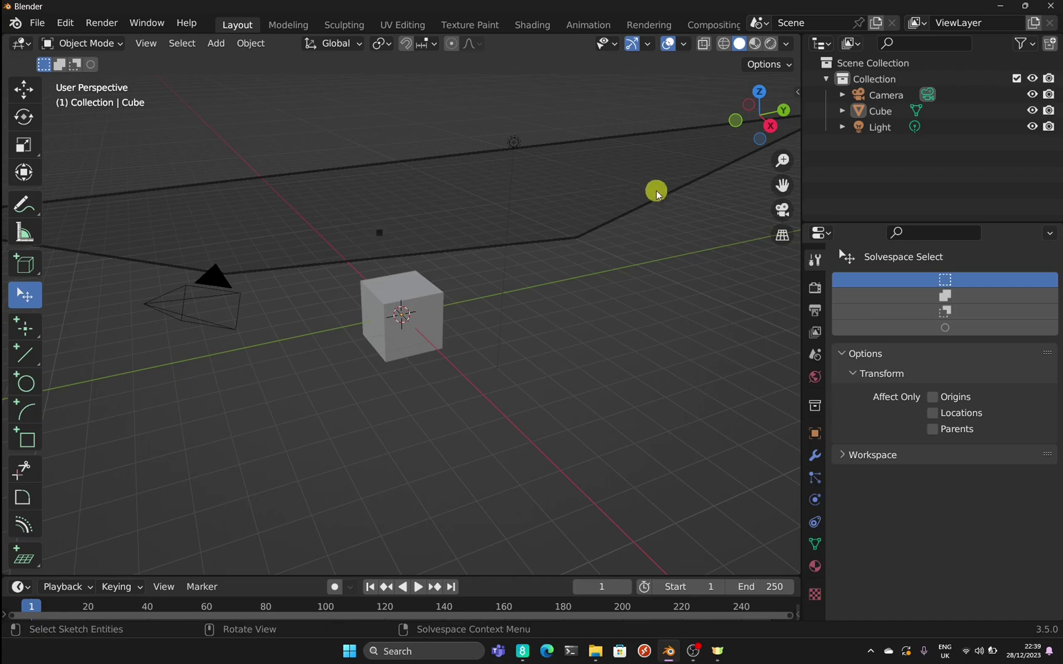
{"action": "left_click", "coordinate": [797, 92]}
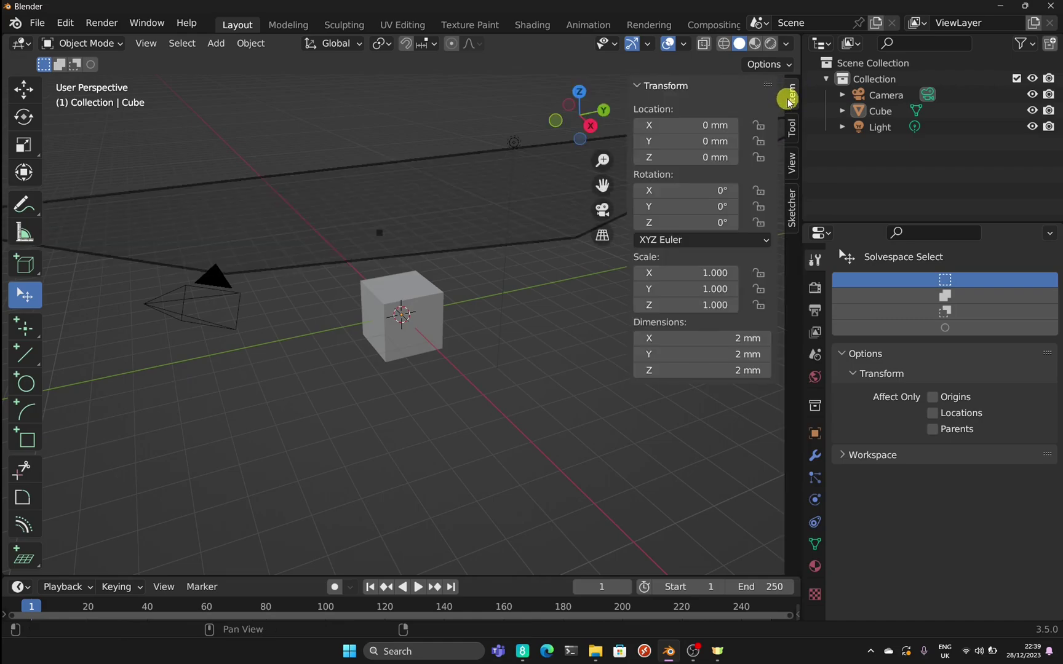
{"action": "left_click", "coordinate": [790, 209]}
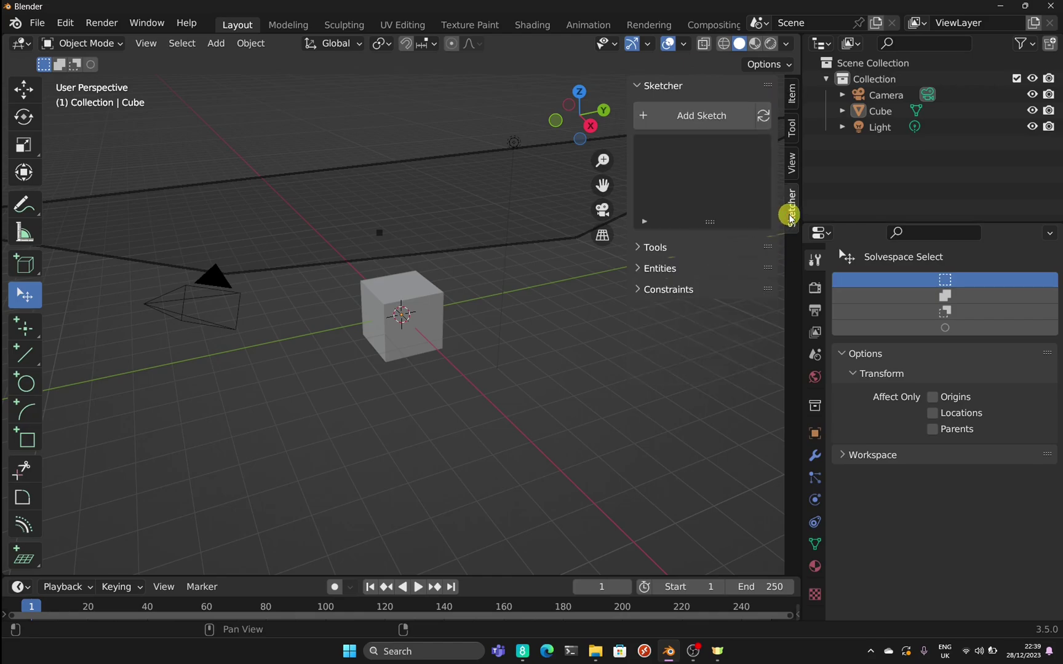
{"action": "left_click", "coordinate": [641, 270]}
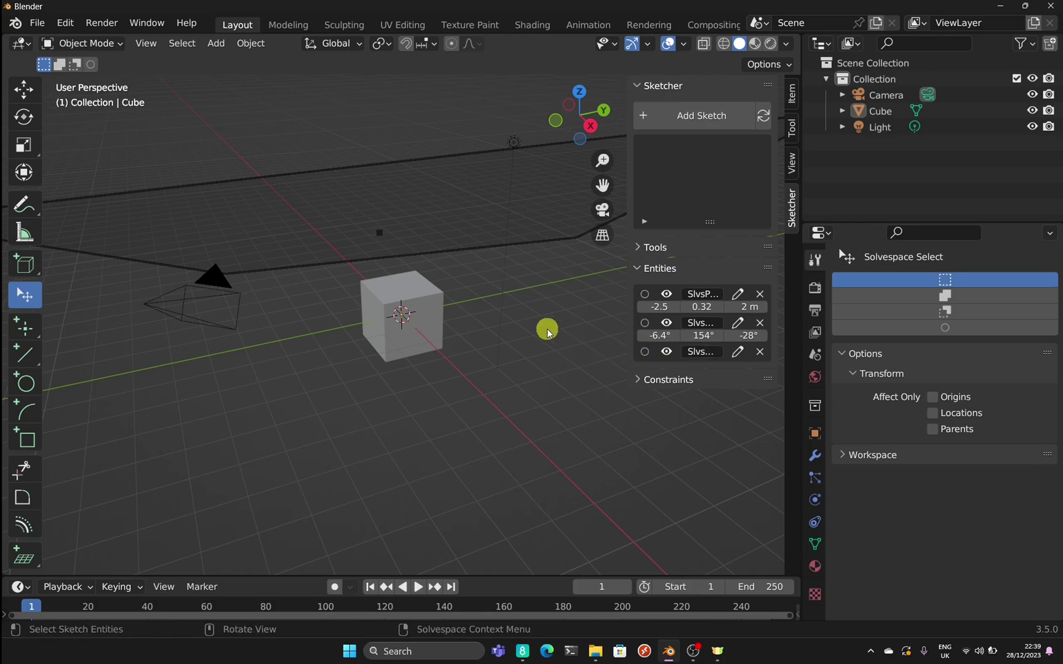
Shift the workplane's origin to X 0.55, Y -4.9 and adjust its normal's X rotation to about -7.4°.
{"action": "left_click", "coordinate": [674, 306]}
{"action": "mouse_move", "coordinate": [674, 305]}
{"action": "left_mouse_down"}
{"action": "mouse_move", "coordinate": [719, 301]}
{"action": "mouse_move", "coordinate": [423, 314]}
{"action": "mouse_move", "coordinate": [661, 306]}
{"action": "mouse_move", "coordinate": [503, 316]}
{"action": "mouse_move", "coordinate": [546, 312]}
{"action": "mouse_move", "coordinate": [467, 291]}
{"action": "mouse_move", "coordinate": [877, 335]}
{"action": "left_mouse_up"}
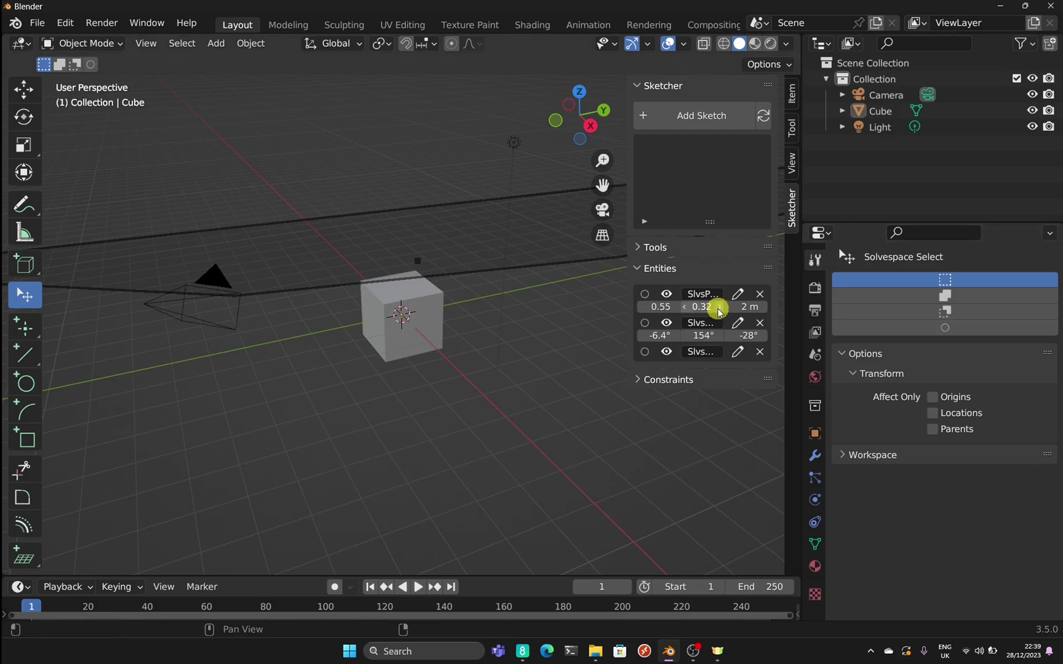
{"action": "mouse_move", "coordinate": [704, 305]}
{"action": "left_mouse_down"}
{"action": "mouse_move", "coordinate": [500, 310]}
{"action": "mouse_move", "coordinate": [642, 493]}
{"action": "mouse_move", "coordinate": [470, 302]}
{"action": "mouse_move", "coordinate": [625, 315]}
{"action": "mouse_move", "coordinate": [780, 303]}
{"action": "mouse_move", "coordinate": [485, 304]}
{"action": "left_mouse_up"}
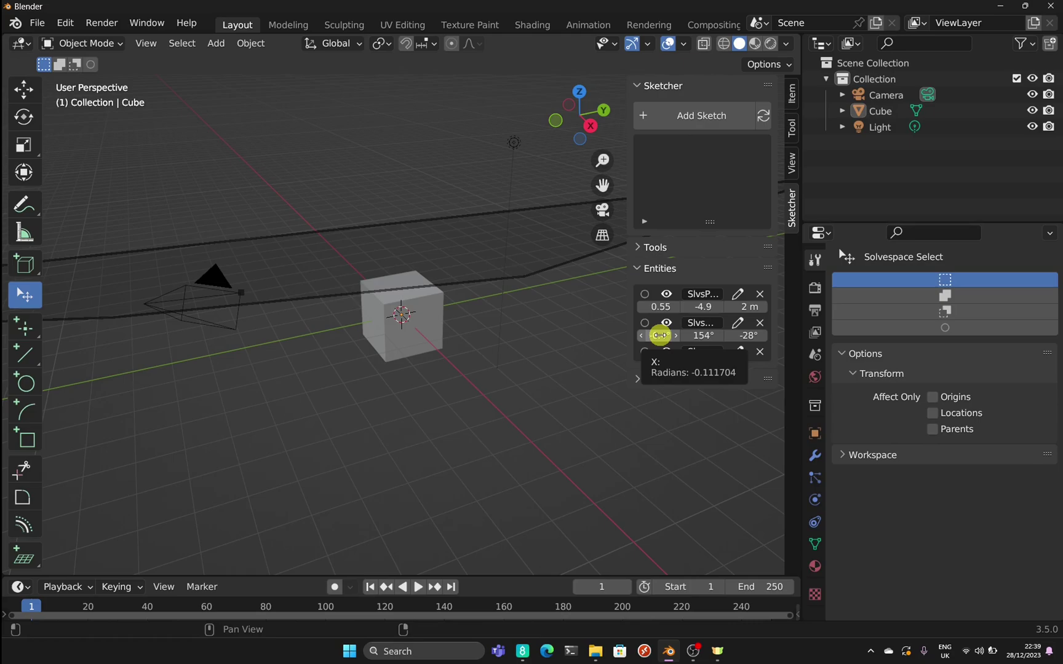
{"action": "mouse_move", "coordinate": [659, 336]}
{"action": "left_mouse_down"}
{"action": "mouse_move", "coordinate": [427, 332]}
{"action": "mouse_move", "coordinate": [580, 315]}
{"action": "mouse_move", "coordinate": [415, 330]}
{"action": "mouse_move", "coordinate": [645, 332]}
{"action": "mouse_move", "coordinate": [419, 323]}
{"action": "left_mouse_up"}
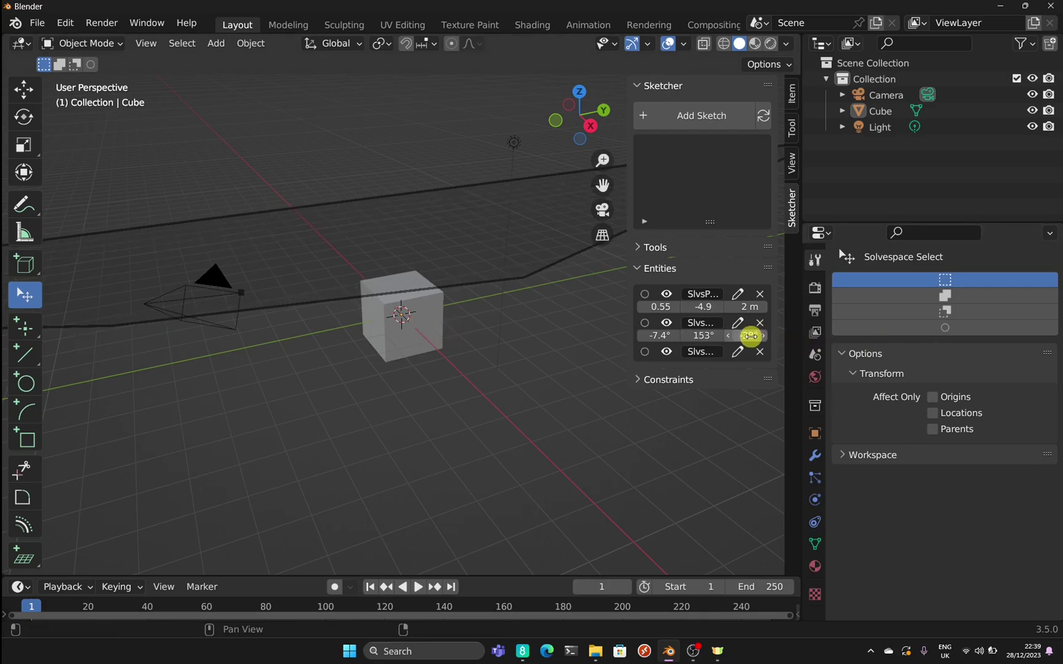
{"action": "mouse_move", "coordinate": [750, 334]}
{"action": "left_mouse_down"}
{"action": "mouse_move", "coordinate": [415, 312]}
{"action": "mouse_move", "coordinate": [507, 322]}
{"action": "mouse_move", "coordinate": [489, 322]}
{"action": "left_mouse_up"}
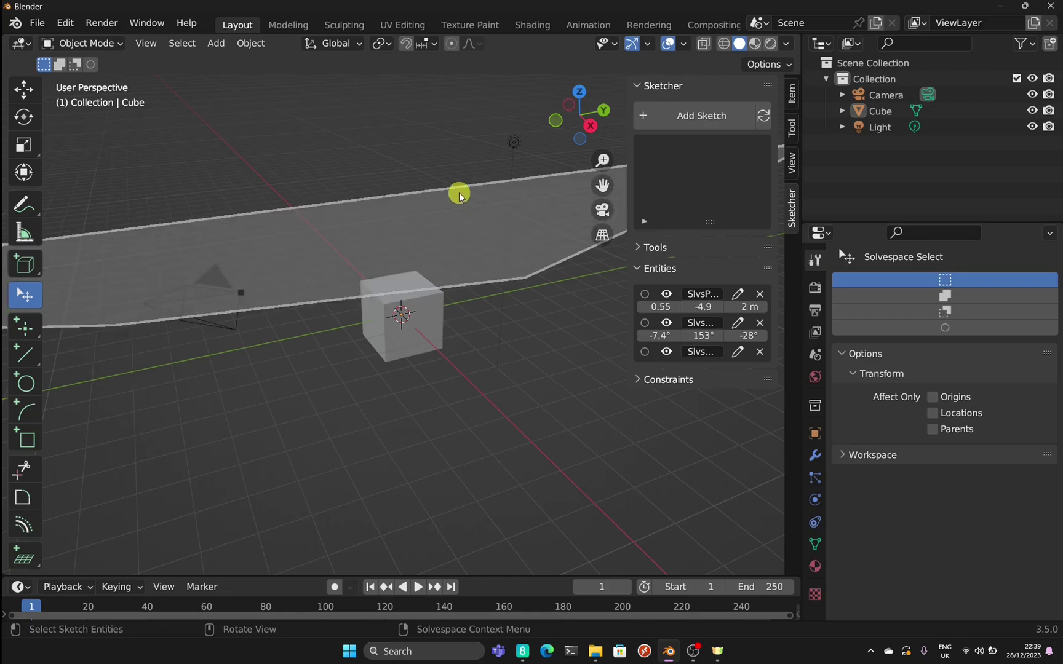
Delete the workplane together with its leftover normal and origin point entities.
{"action": "left_click", "coordinate": [458, 191]}
{"action": "key", "text": "Delete"}
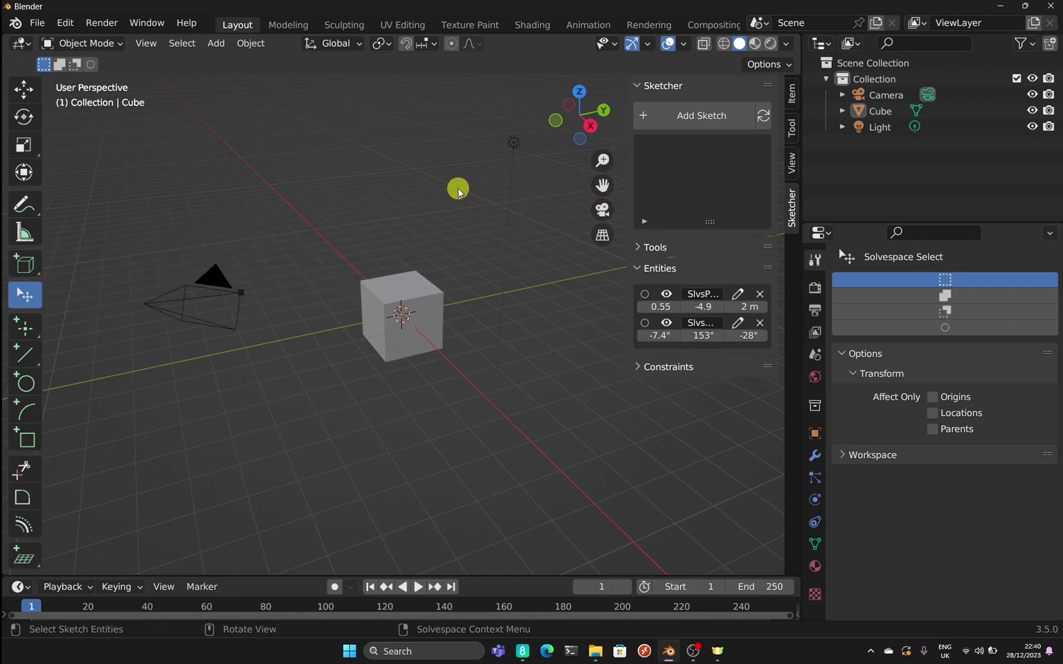
{"action": "left_click", "coordinate": [645, 324]}
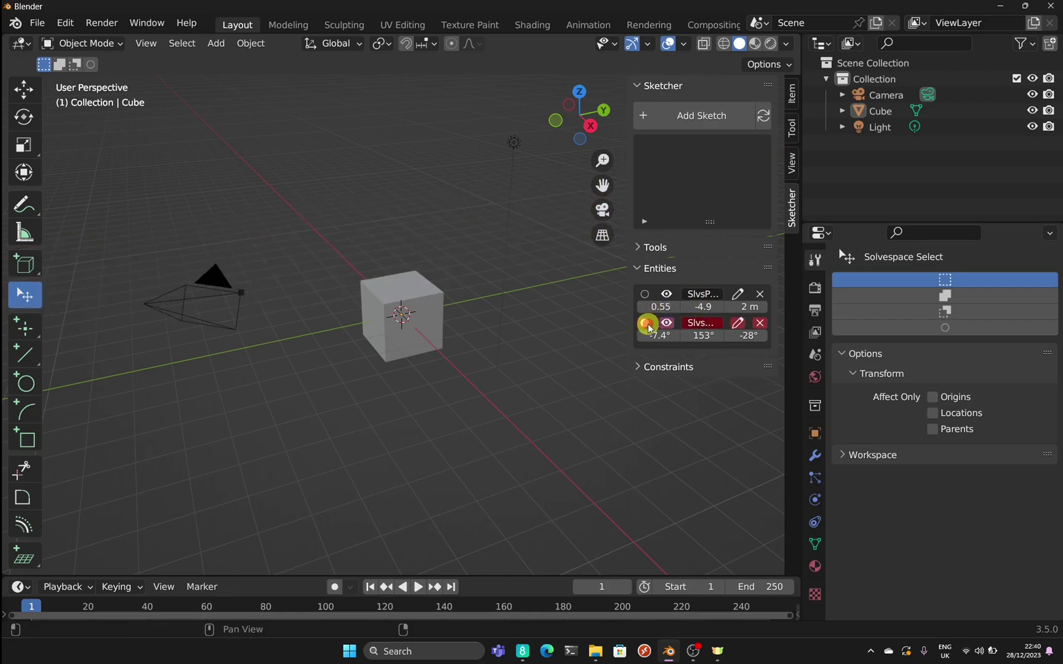
{"action": "left_click", "coordinate": [760, 322]}
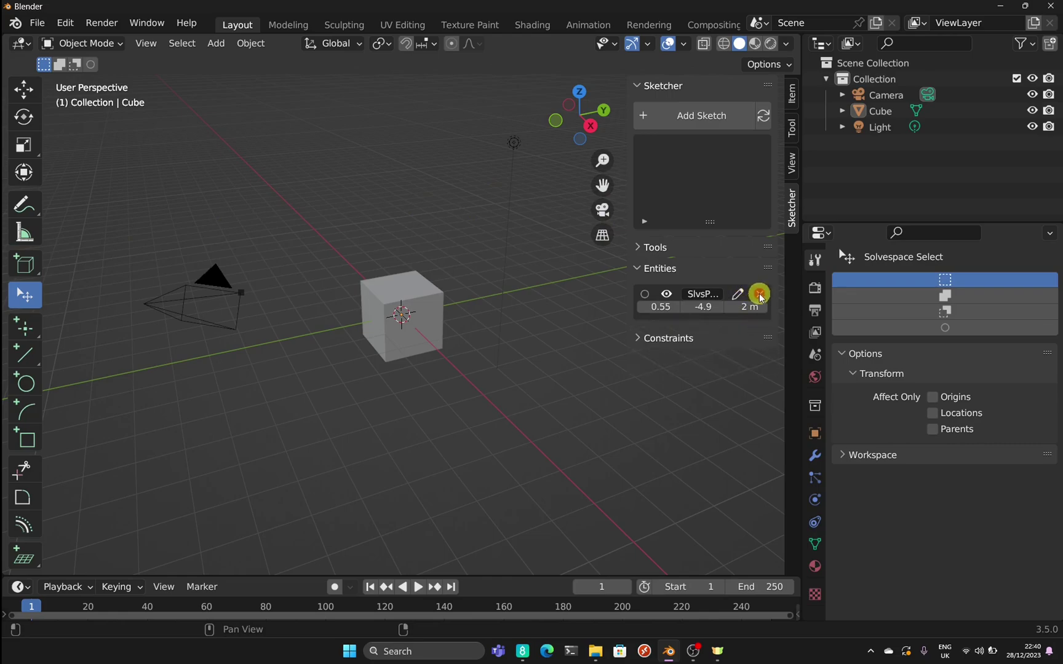
{"action": "left_click", "coordinate": [756, 294]}
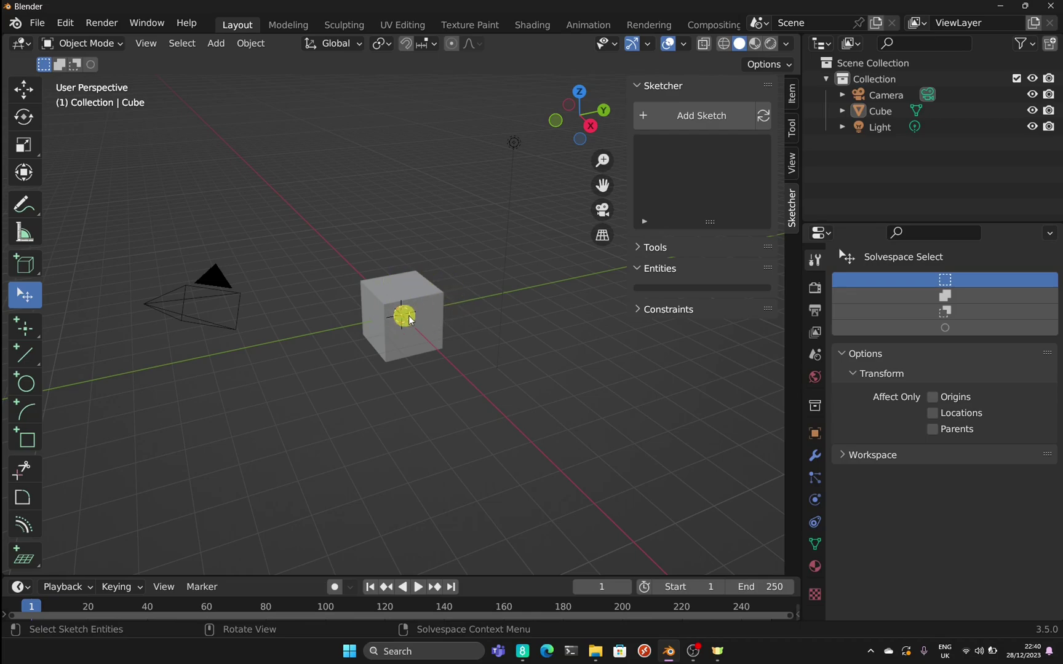
Select the default cube with Select Box and delete it from the scene.
{"action": "scroll", "coordinate": [14, 113], "scroll_direction": "up", "scroll_amount": 3}
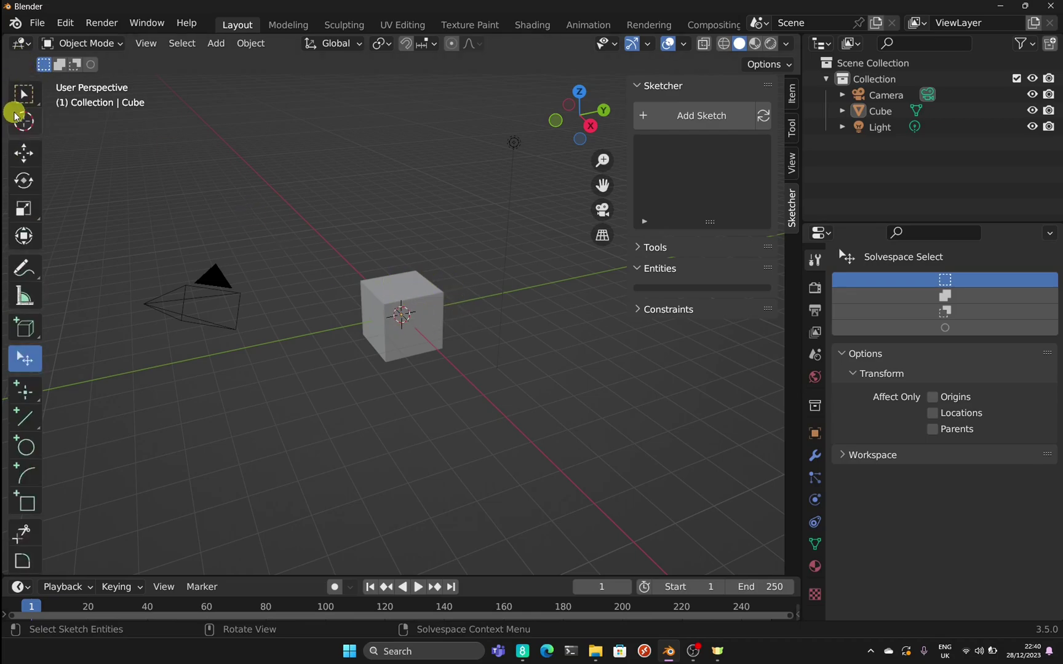
{"action": "left_click", "coordinate": [22, 97]}
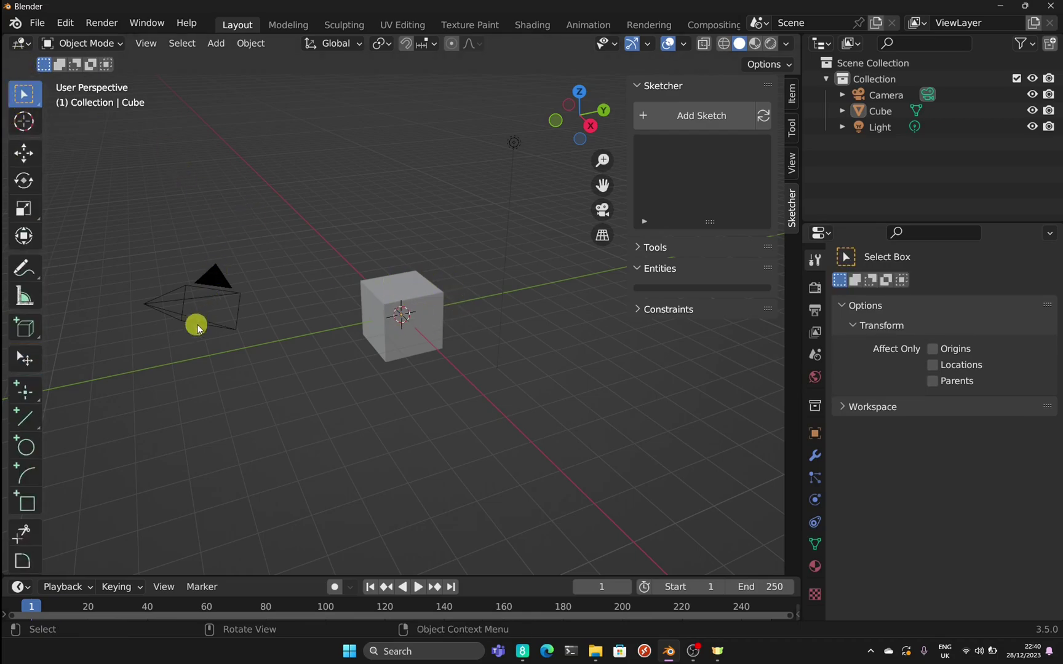
{"action": "left_click", "coordinate": [396, 340]}
{"action": "key", "text": "x"}
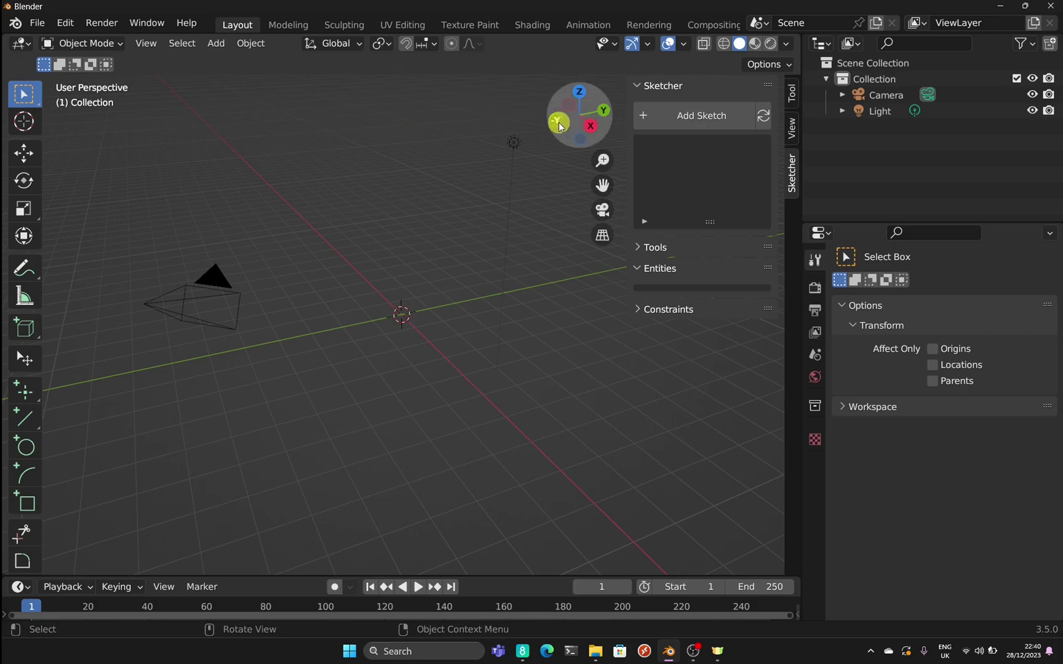
Switch to the right orthographic view and place a new workplane's origin on the Y axis at about -5 m.
{"action": "left_click", "coordinate": [589, 126]}
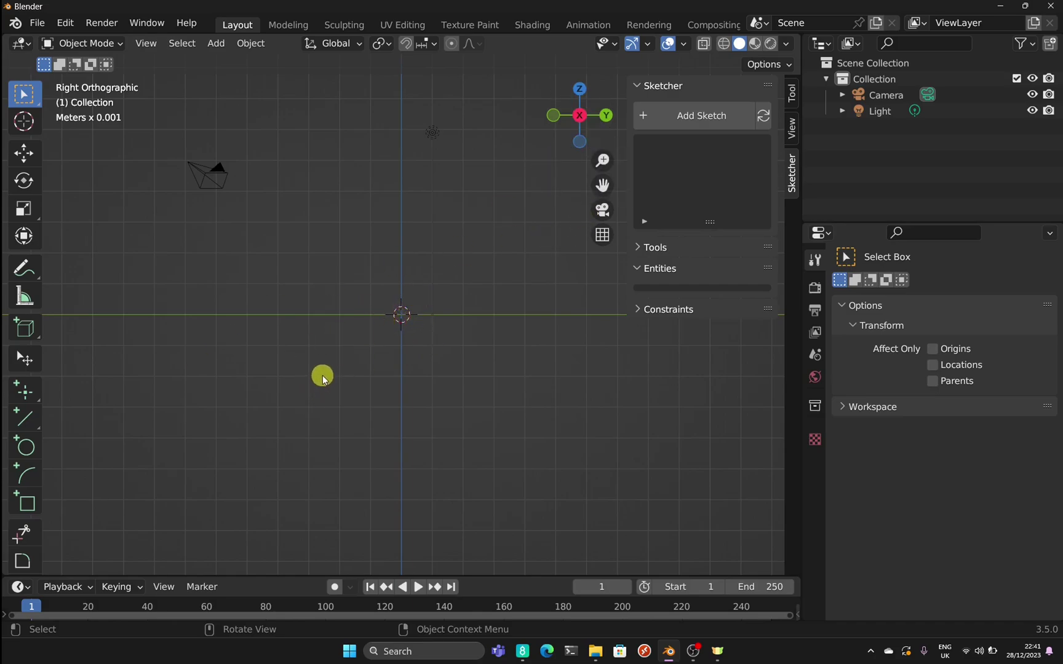
{"action": "scroll", "coordinate": [28, 528], "scroll_direction": "down", "scroll_amount": 2}
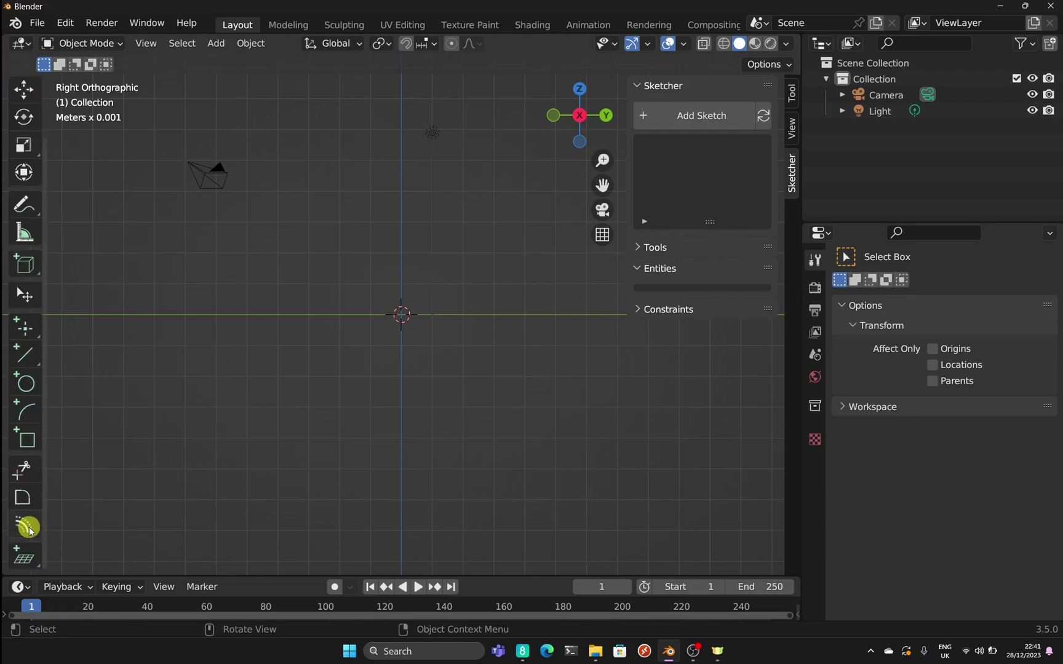
{"action": "left_click", "coordinate": [26, 565]}
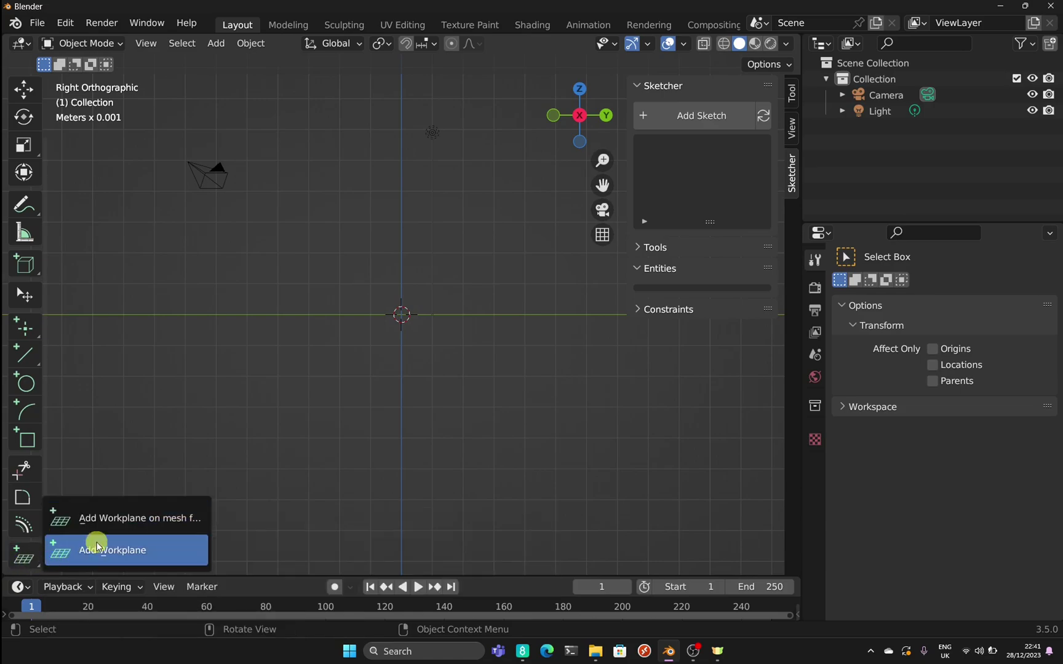
{"action": "left_click", "coordinate": [26, 563]}
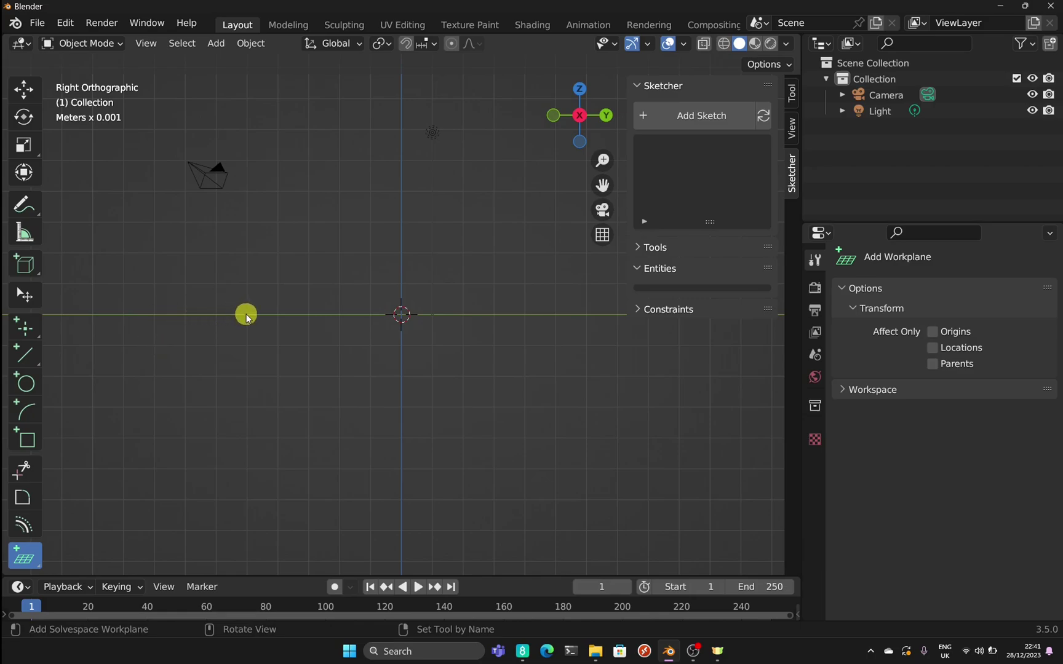
{"action": "left_click", "coordinate": [246, 314]}
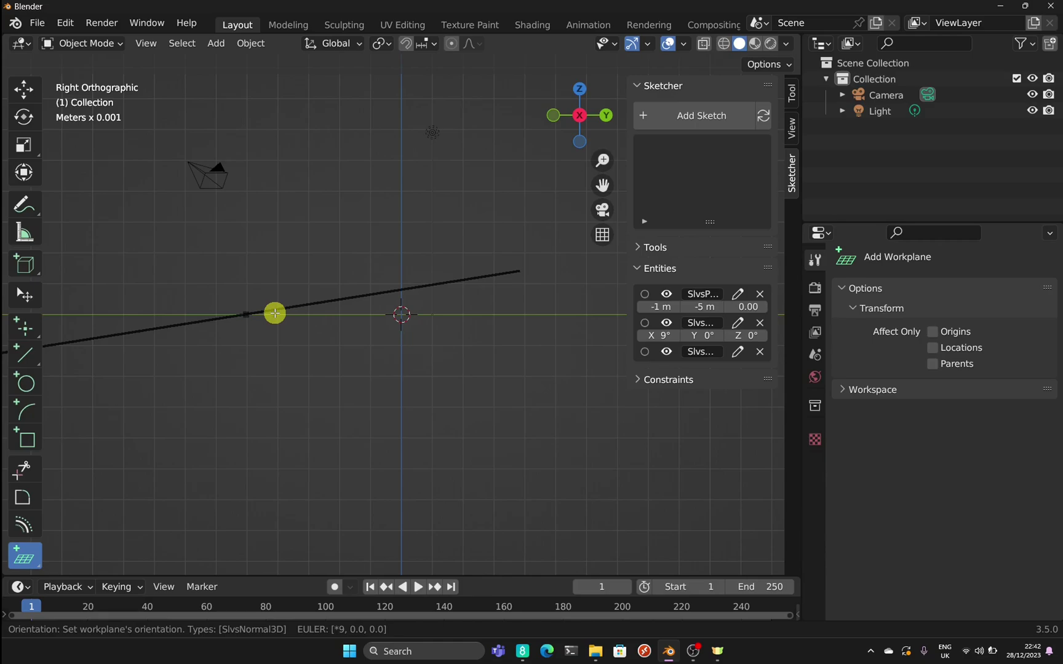
Enter an X rotation of 90° for the new workplane, clear it and enter 90° again.
{"action": "type", "text": "0"}
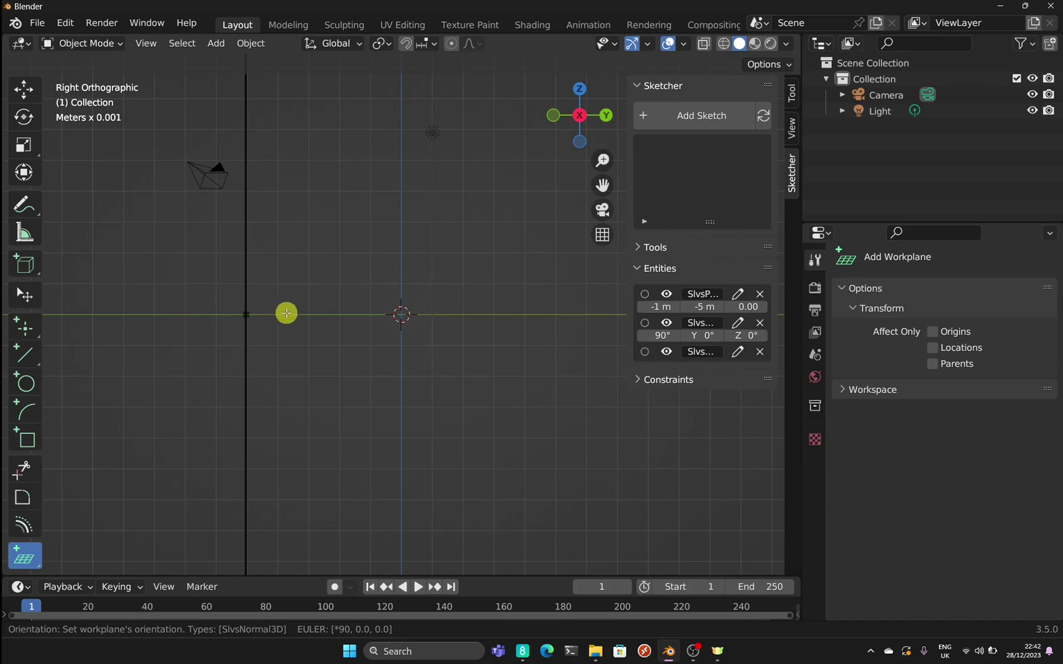
{"action": "key", "text": "BackSpace"}
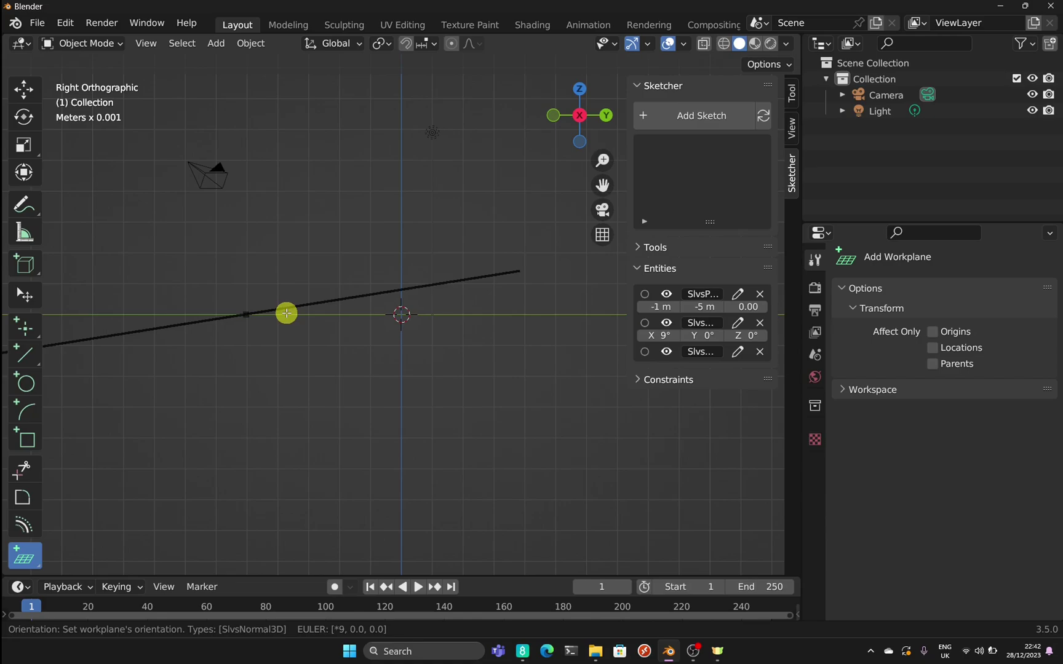
{"action": "key", "text": "BackSpace"}
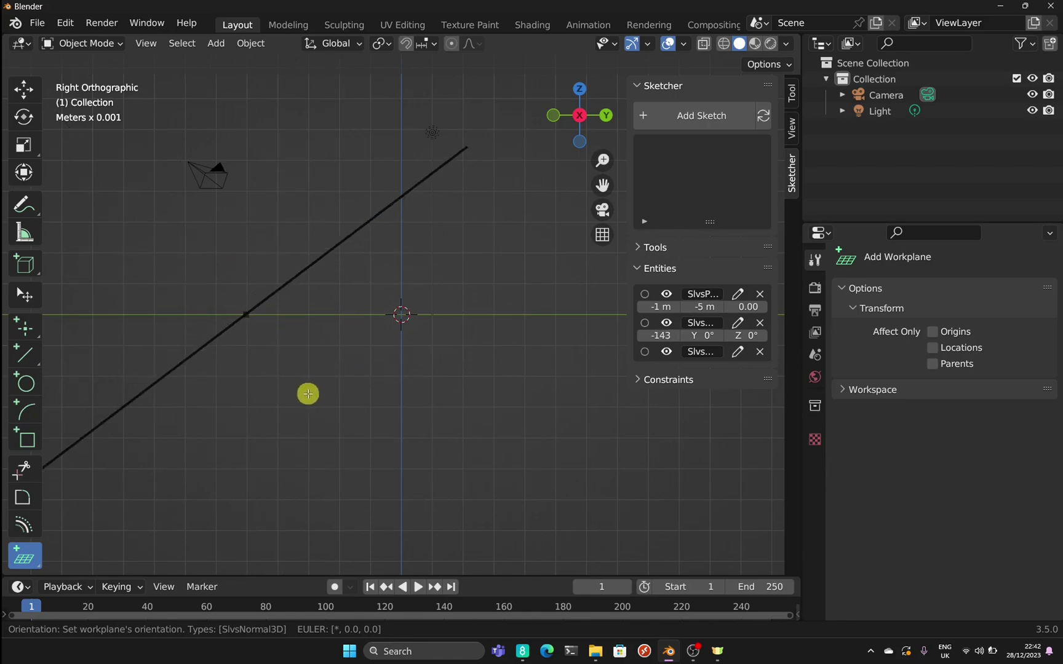
{"action": "type", "text": "9"}
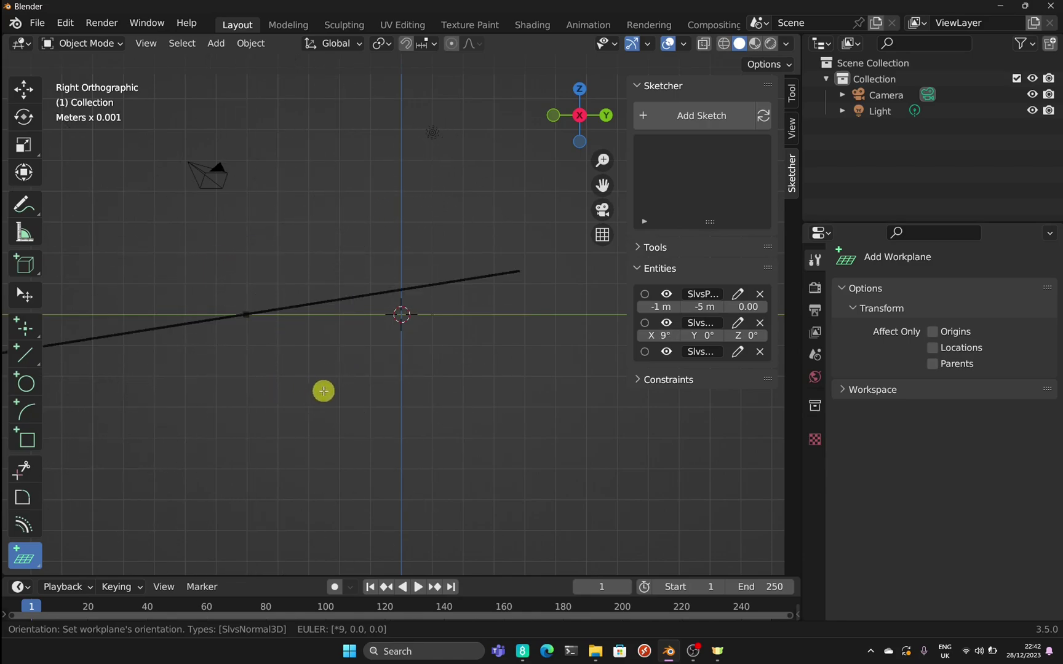
{"action": "type", "text": "0"}
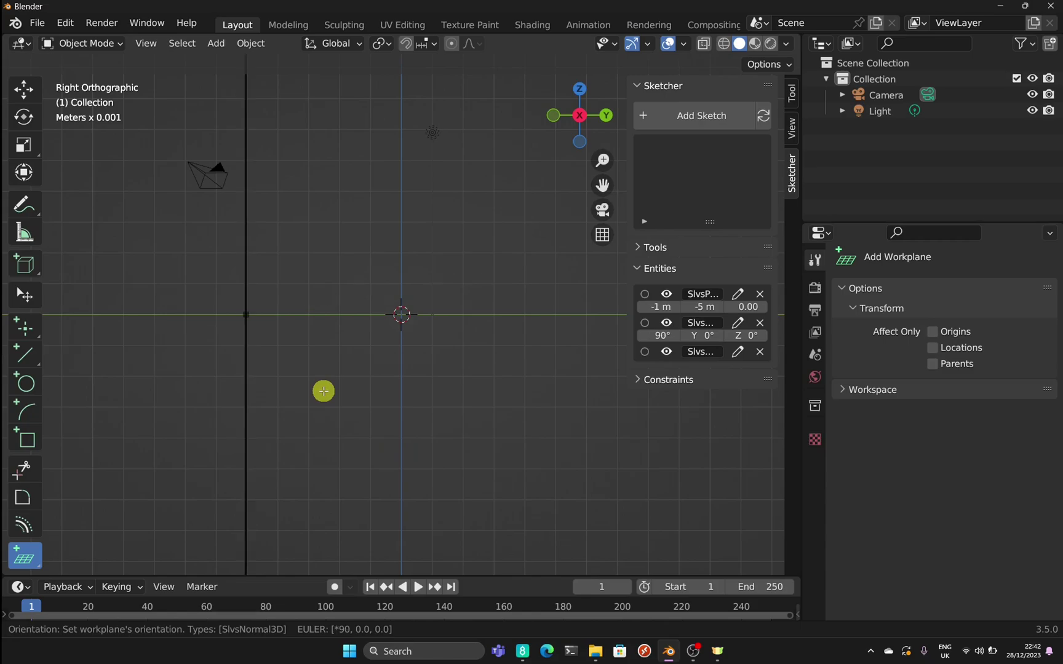
Try X rotations of 45° and -45° for the new workplane.
{"action": "key", "text": "BackSpace"}
{"action": "key", "text": "BackSpace"}
{"action": "type", "text": "45"}
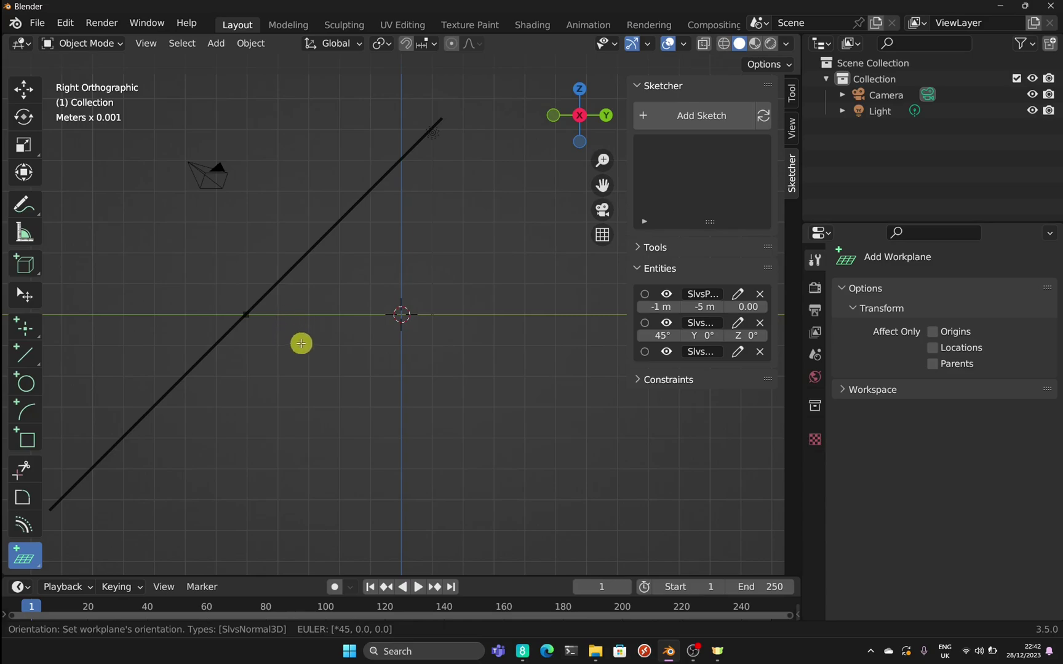
{"action": "key", "text": "BackSpace"}
{"action": "key", "text": "BackSpace"}
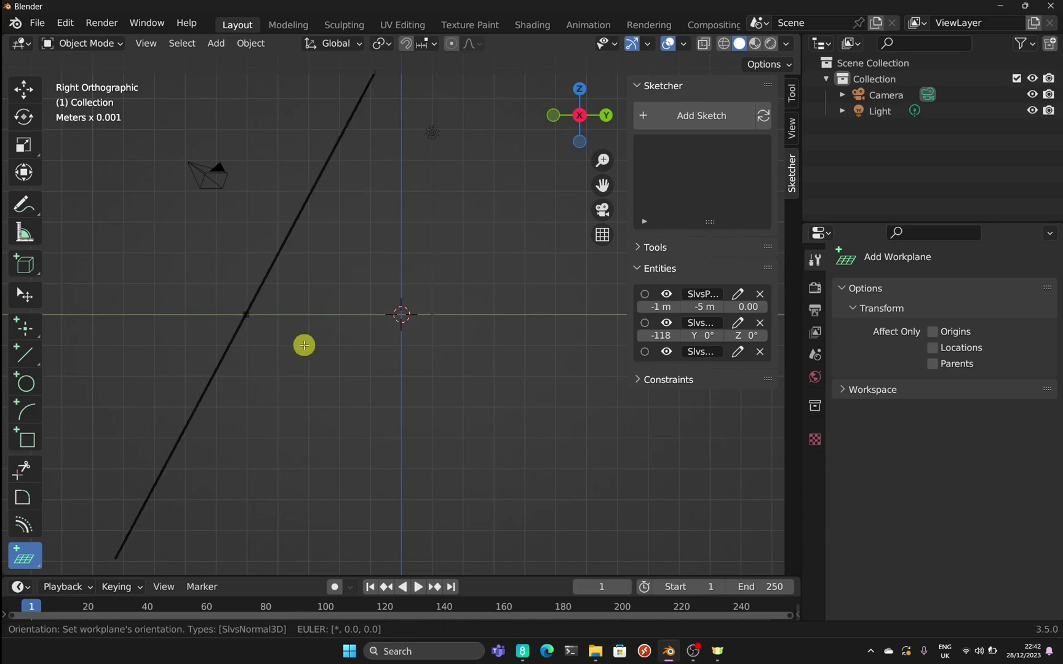
{"action": "type", "text": "-45"}
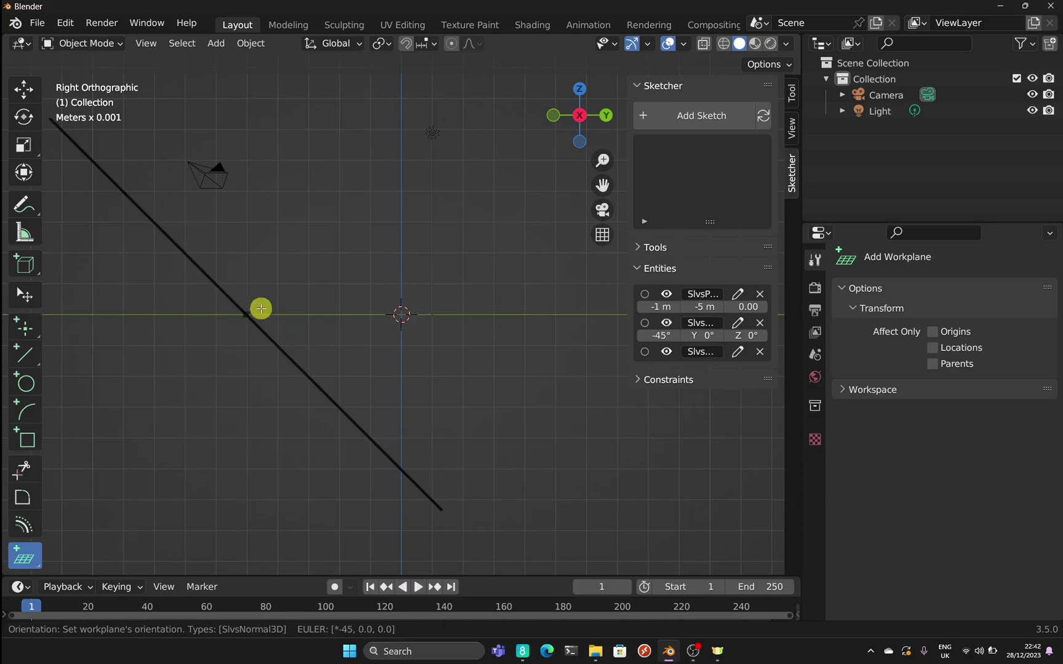
Set the new workplane's X rotation to 45° and cycle through the Y and Z angles back to X.
{"action": "key", "text": "BackSpace"}
{"action": "key", "text": "BackSpace"}
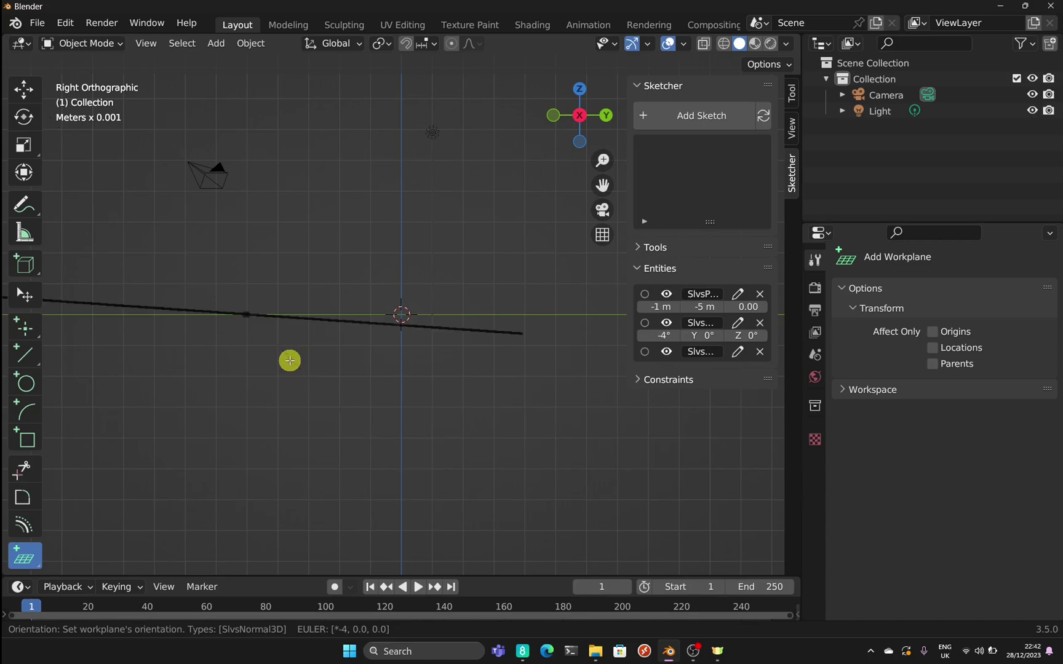
{"action": "key", "text": "BackSpace"}
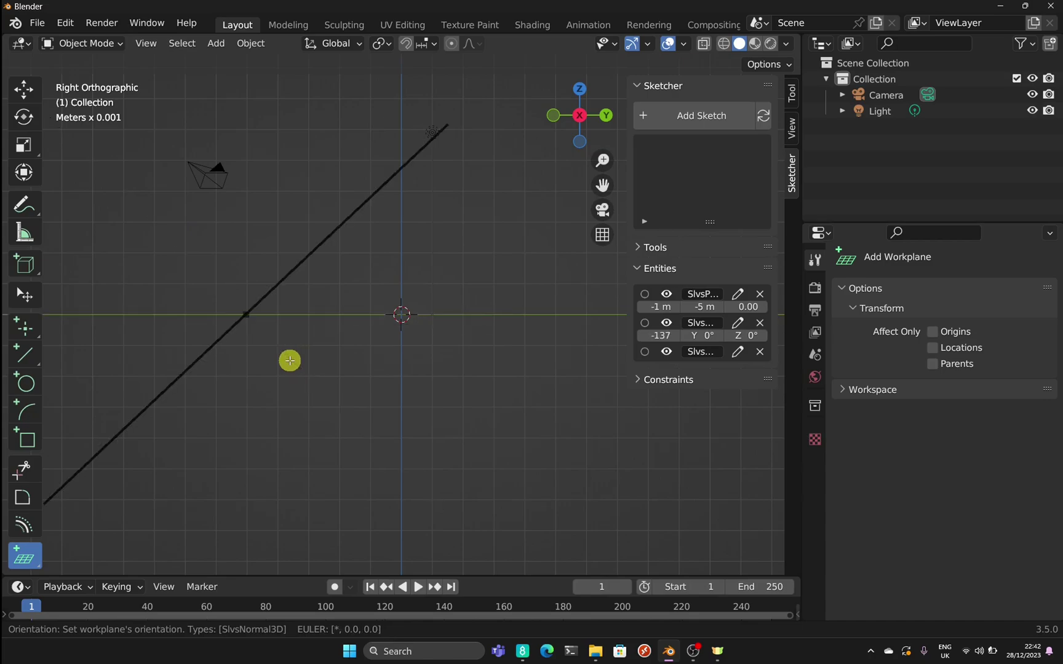
{"action": "type", "text": "45"}
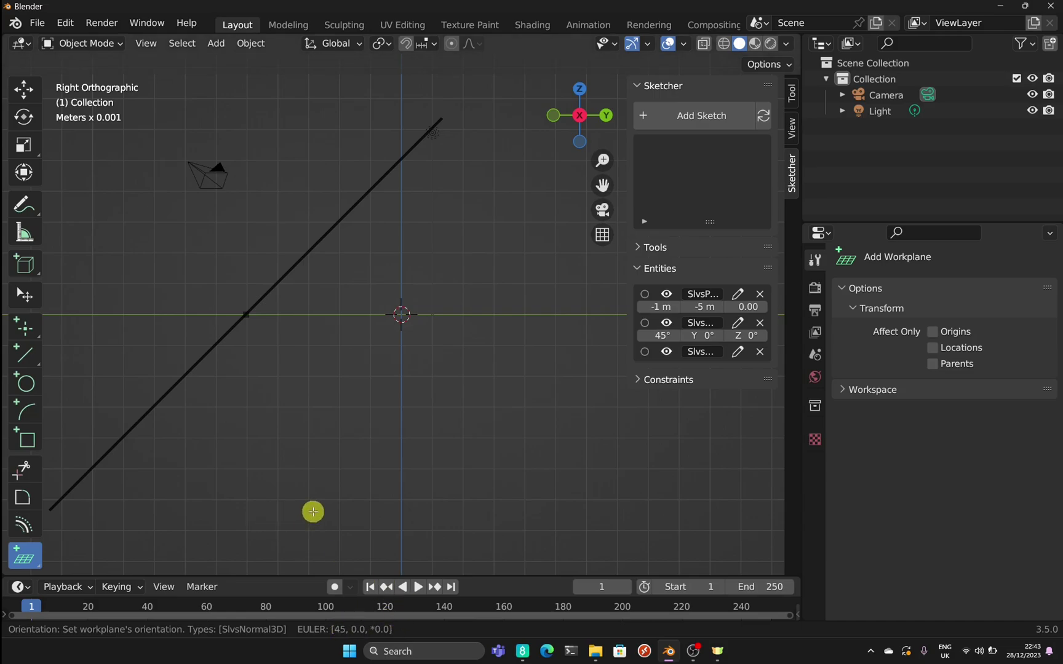
{"action": "key", "text": "Tab"}
{"action": "key", "text": "Tab"}
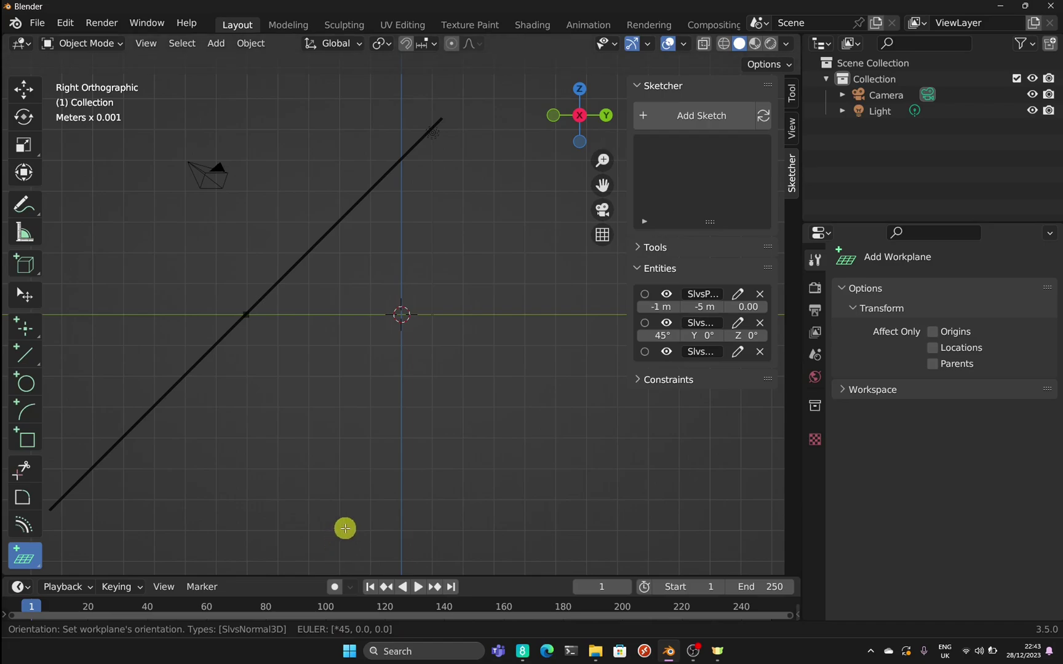
Set the new workplane's X rotation to 90° and confirm its orientation.
{"action": "key", "text": "BackSpace"}
{"action": "key", "text": "BackSpace"}
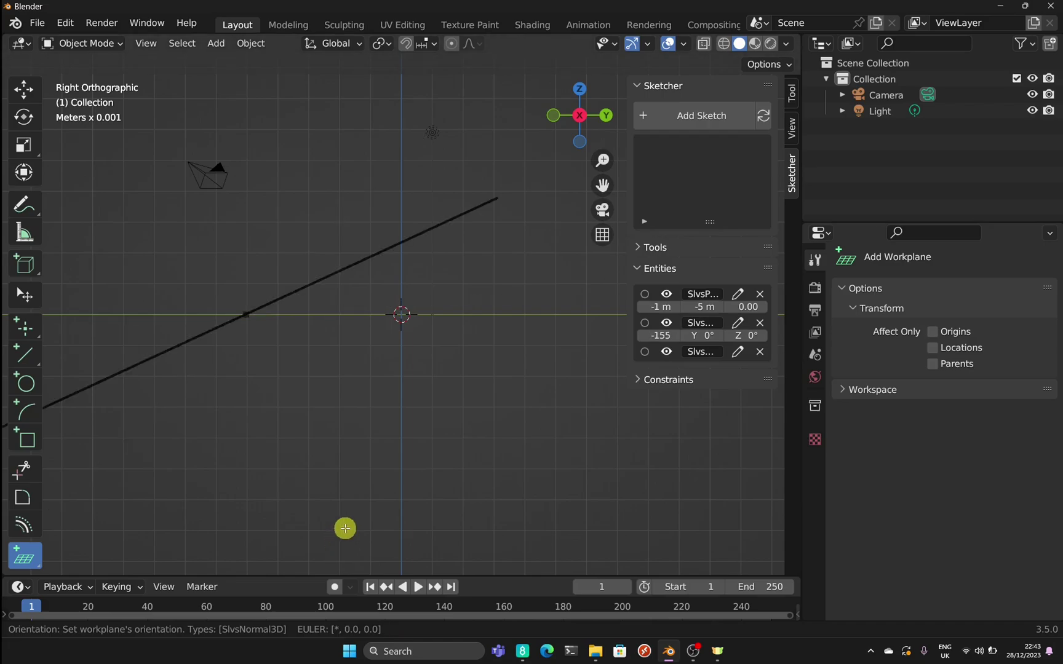
{"action": "type", "text": "90"}
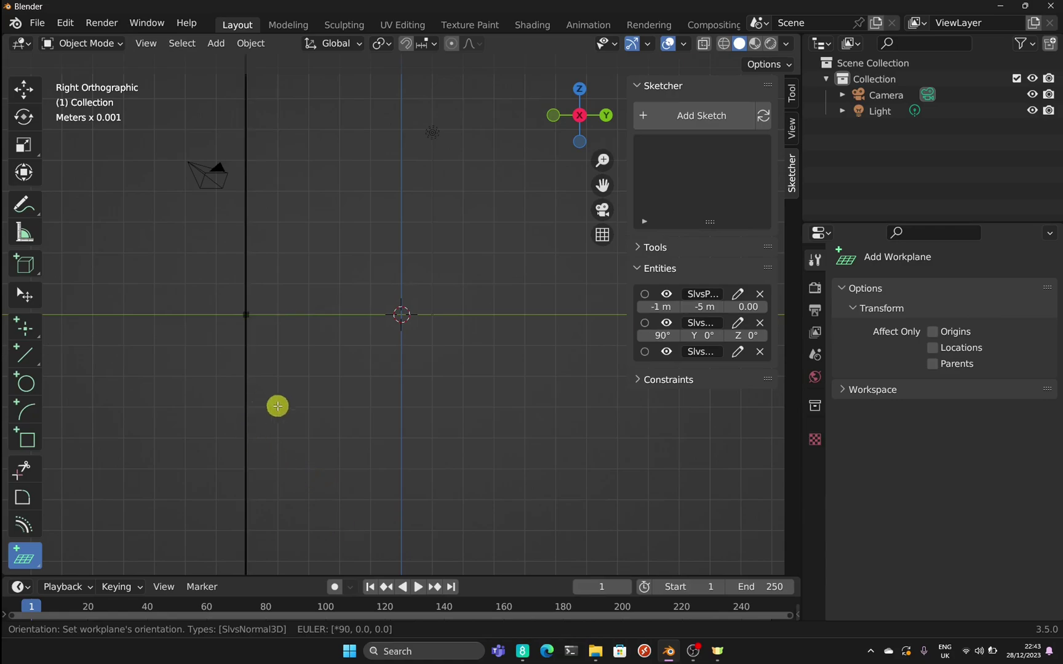
{"action": "key", "text": "Return"}
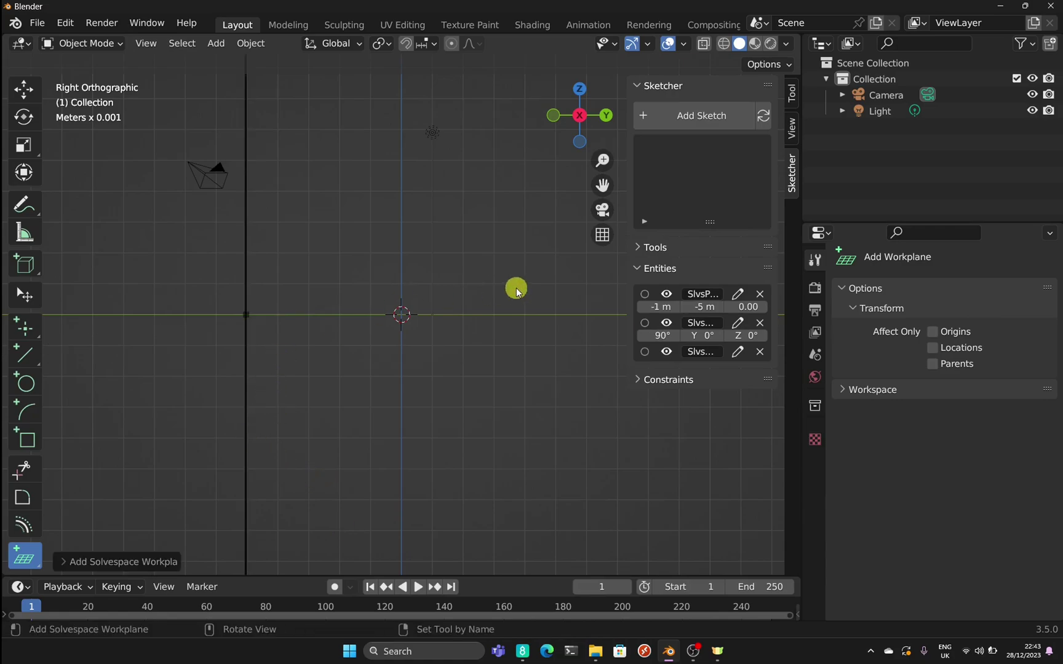
Set the X coordinate of the workplane's origin point to 0.
{"action": "left_click", "coordinate": [650, 270]}
{"action": "left_click", "coordinate": [650, 269]}
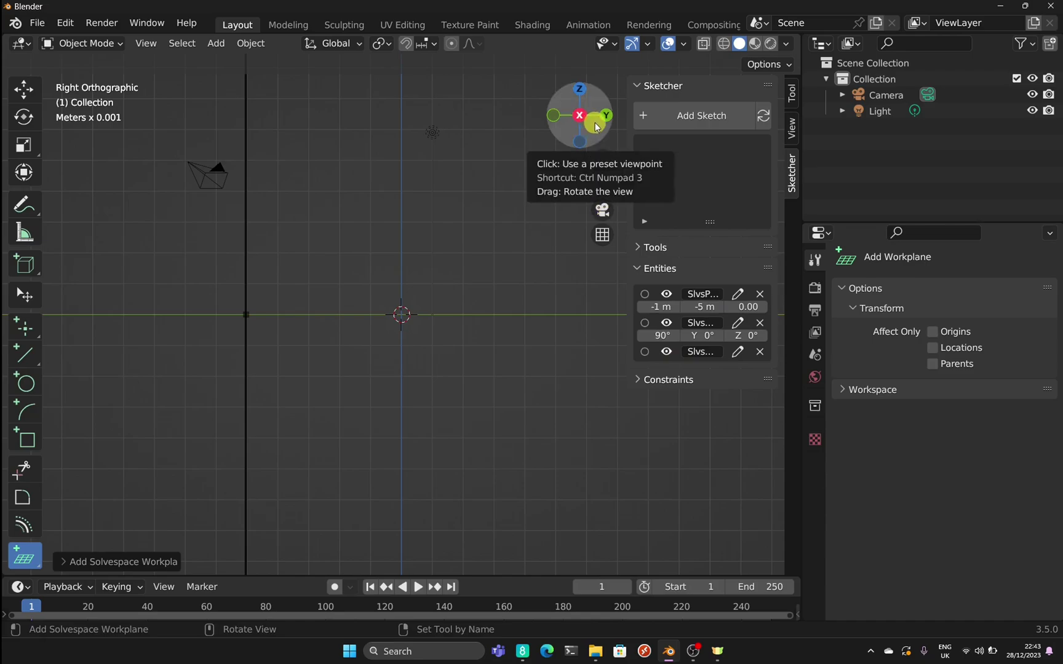
{"action": "left_click_drag", "start_coordinate": [581, 124], "coordinate": [527, 171]}
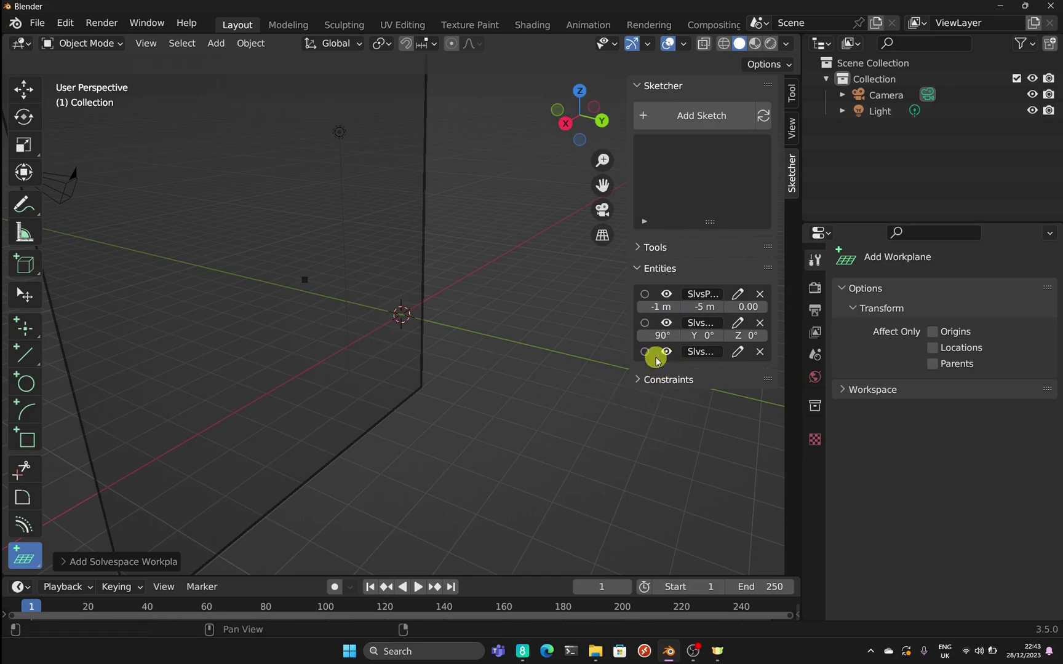
{"action": "left_click", "coordinate": [662, 307]}
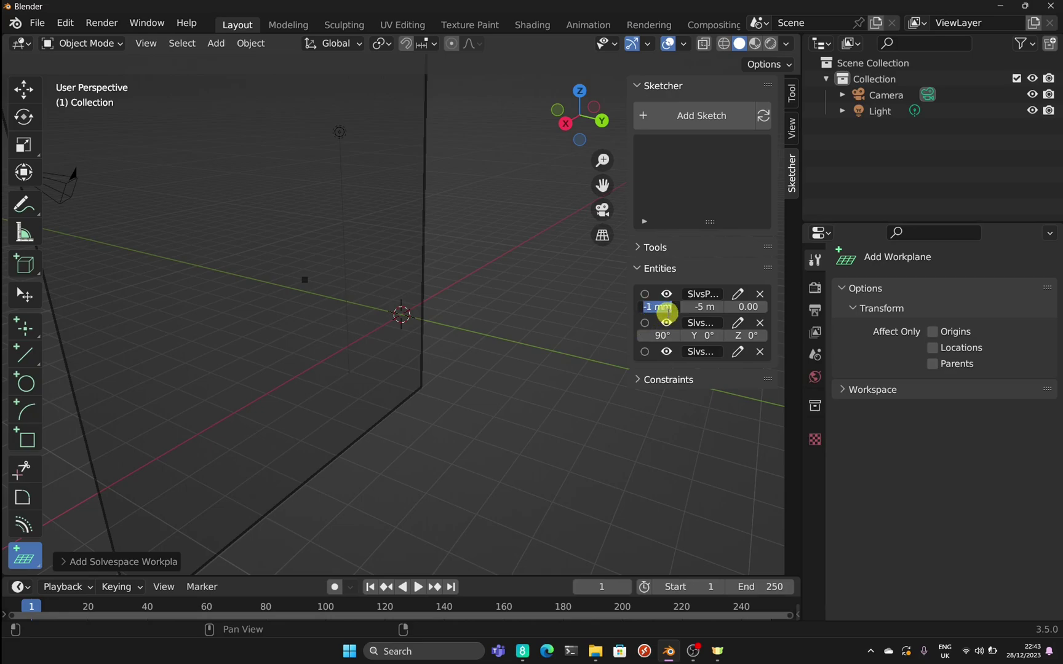
{"action": "type", "text": "0"}
{"action": "key", "text": "Return"}
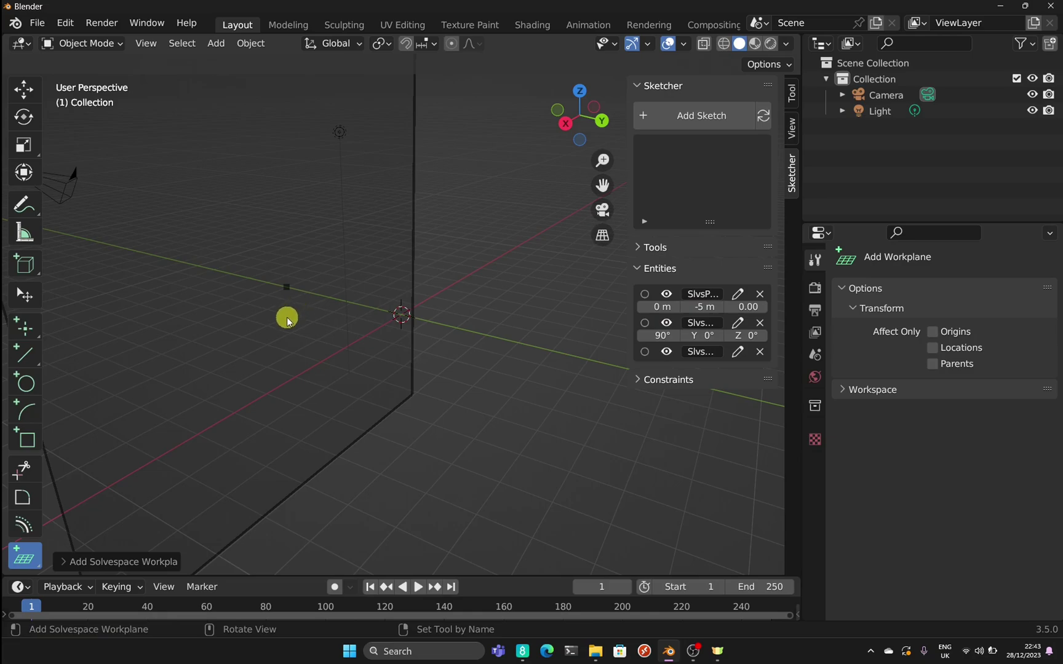
Shift the workplane's origin point along Y to about -7.9 mm.
{"action": "left_click_drag", "start_coordinate": [569, 123], "coordinate": [591, 174]}
{"action": "left_click_drag", "start_coordinate": [701, 306], "coordinate": [652, 273]}
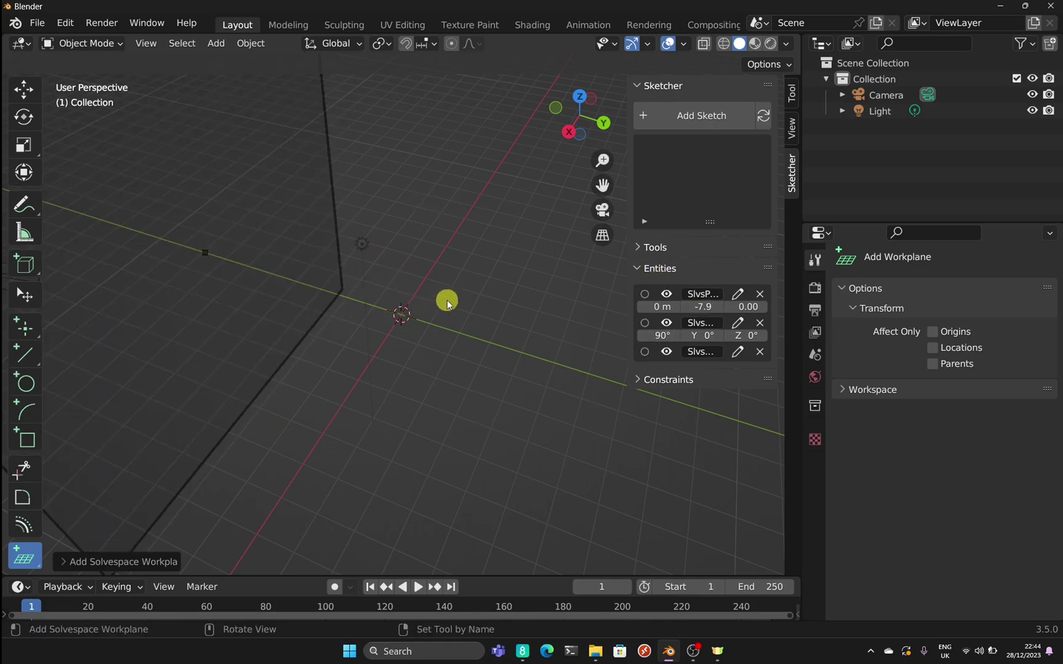
{"action": "middle_click_drag", "start_coordinate": [446, 299], "coordinate": [320, 119]}
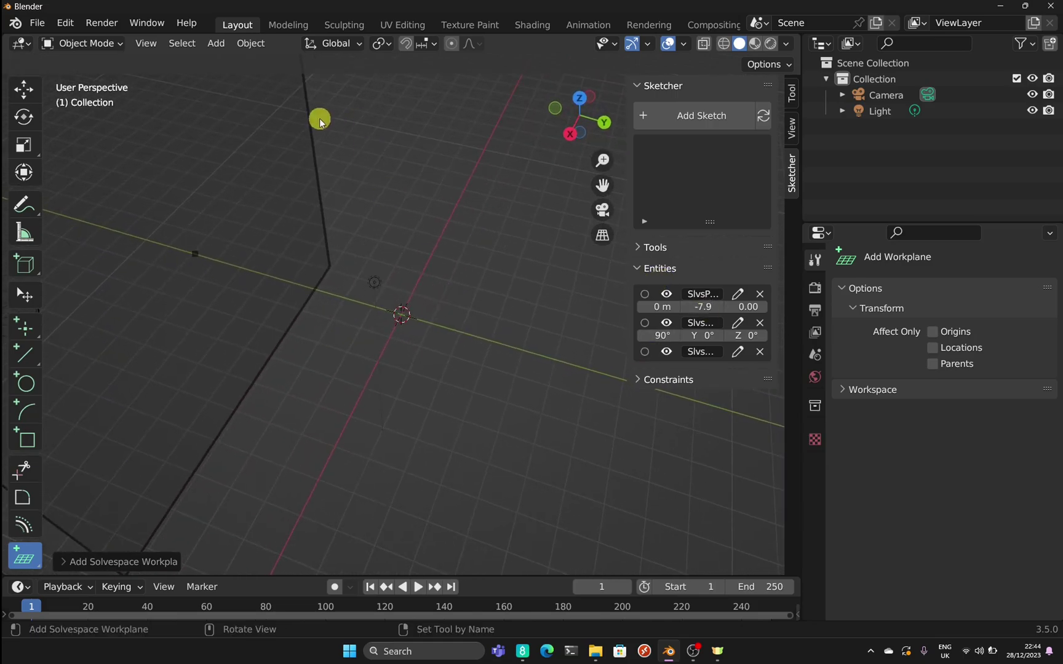
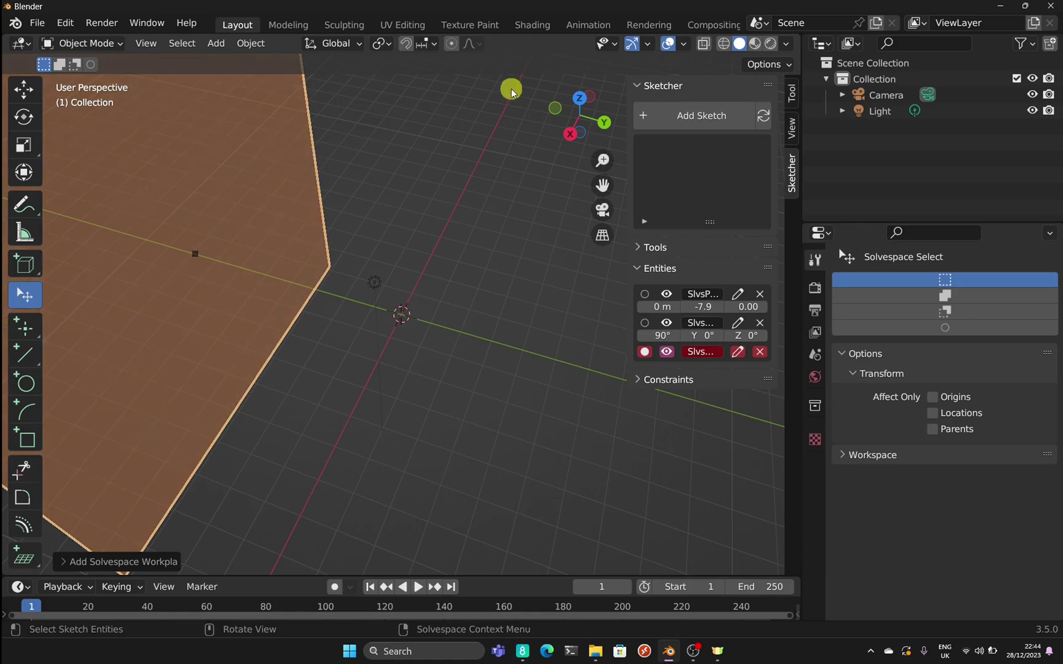
Deselect the workplane and widen the Sketcher sidebar to show the full entity names.
{"action": "left_click", "coordinate": [696, 116]}
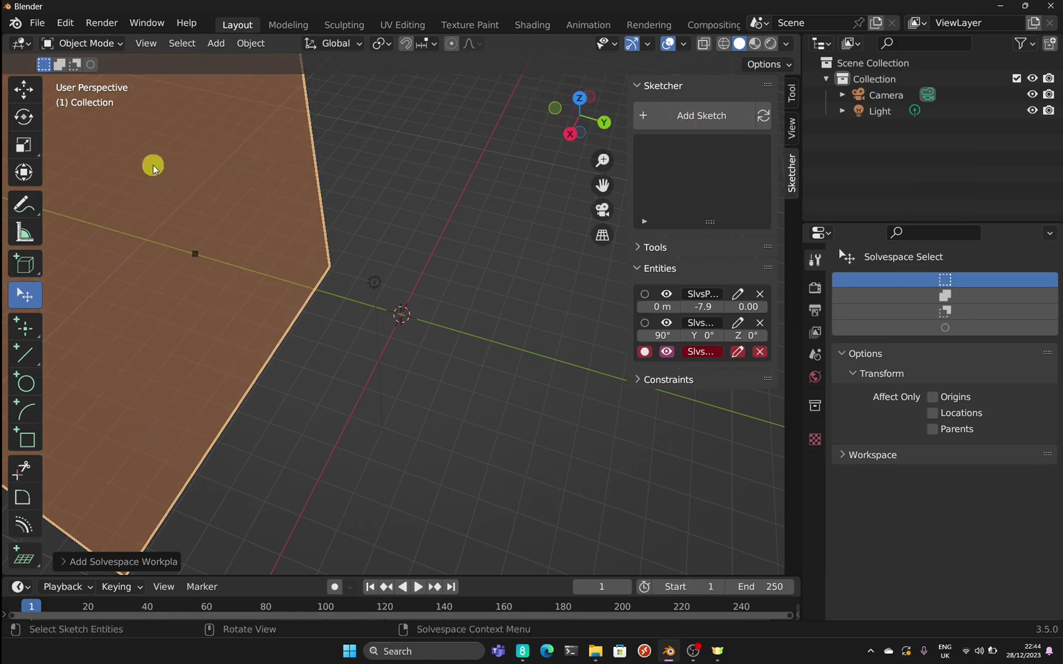
{"action": "left_click", "coordinate": [478, 297]}
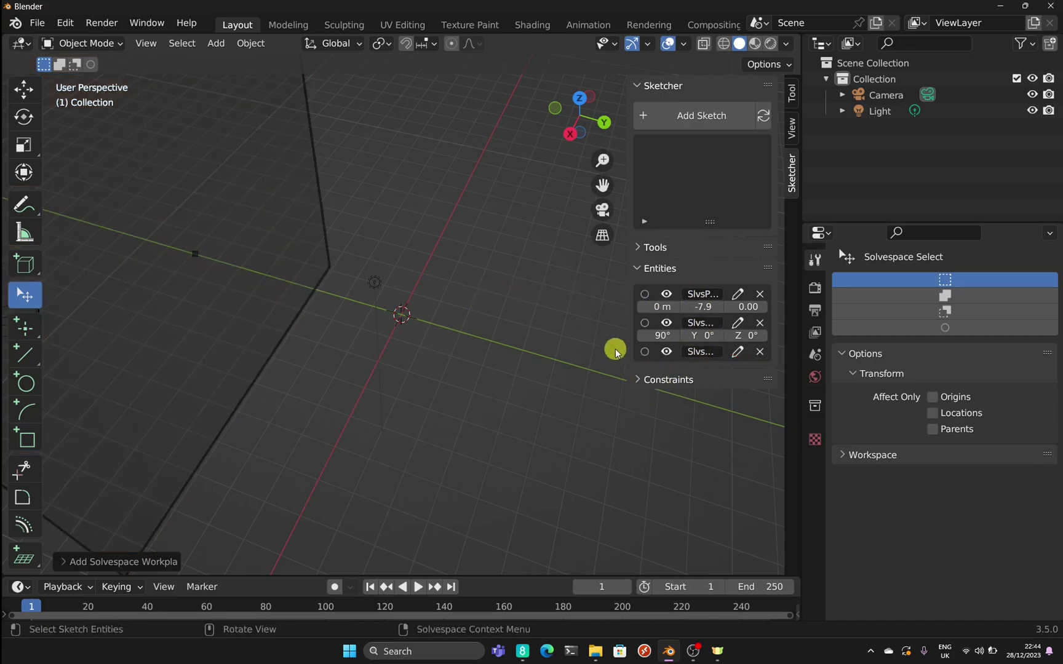
{"action": "left_click", "coordinate": [668, 292]}
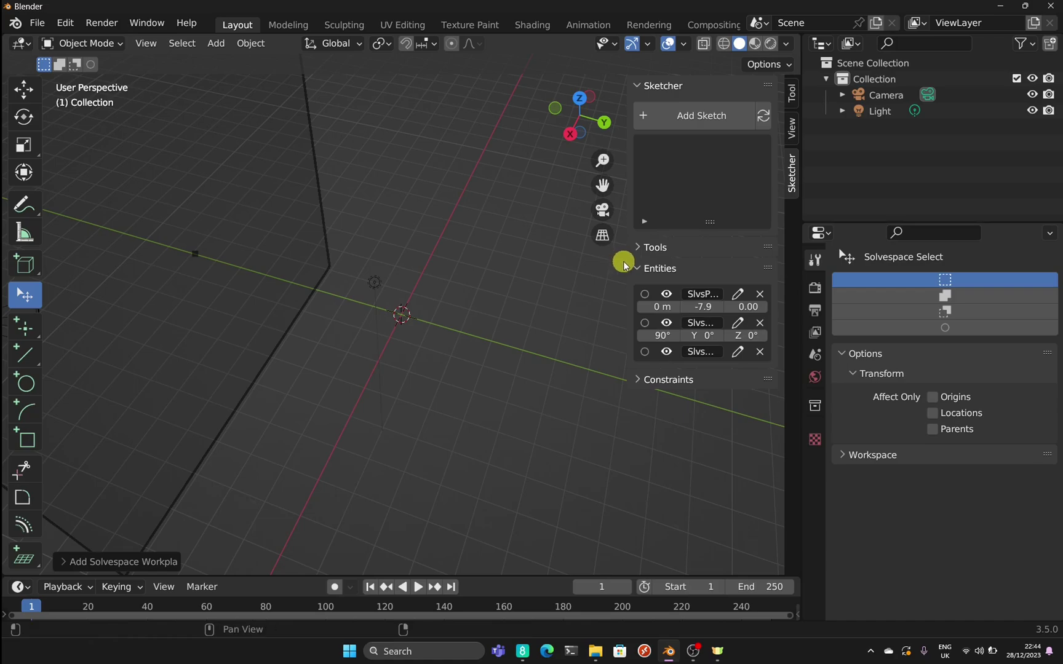
{"action": "left_click_drag", "start_coordinate": [626, 261], "coordinate": [516, 265]}
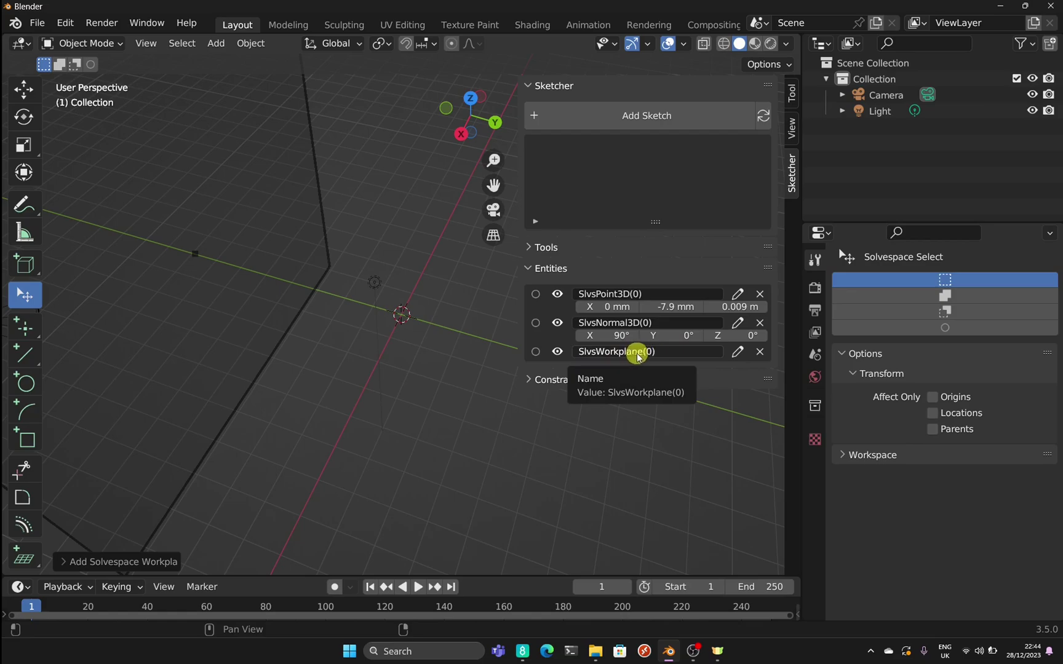
Toggle the selection of SlvsWorkplane(0) on and off from the entities list, leaving it selected.
{"action": "left_click", "coordinate": [536, 352]}
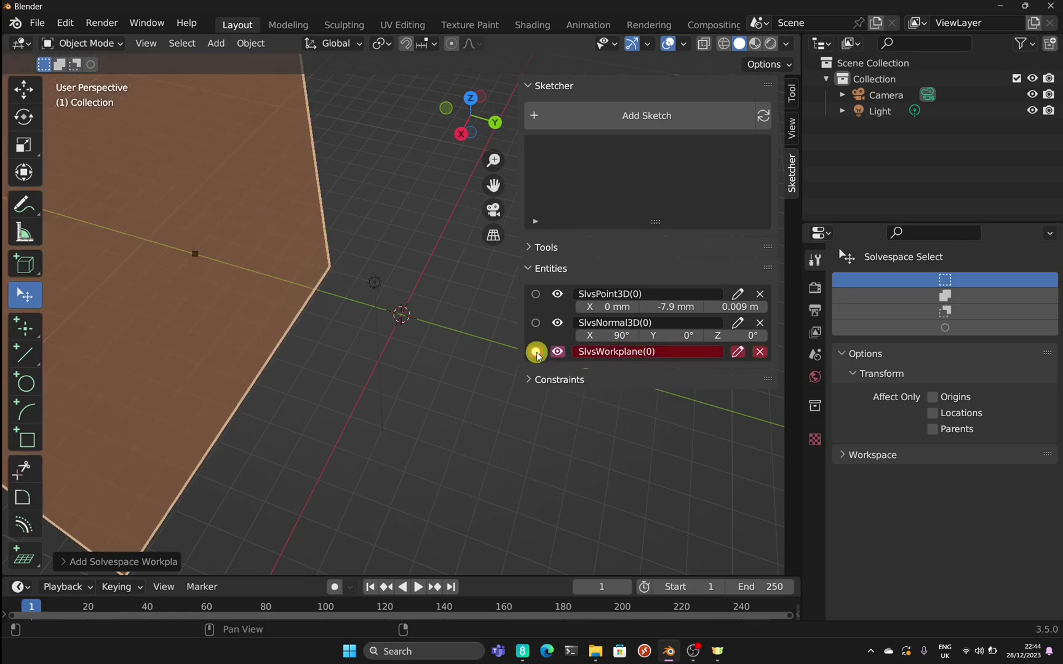
{"action": "left_click", "coordinate": [535, 352]}
{"action": "left_click", "coordinate": [536, 352]}
{"action": "left_click", "coordinate": [535, 352]}
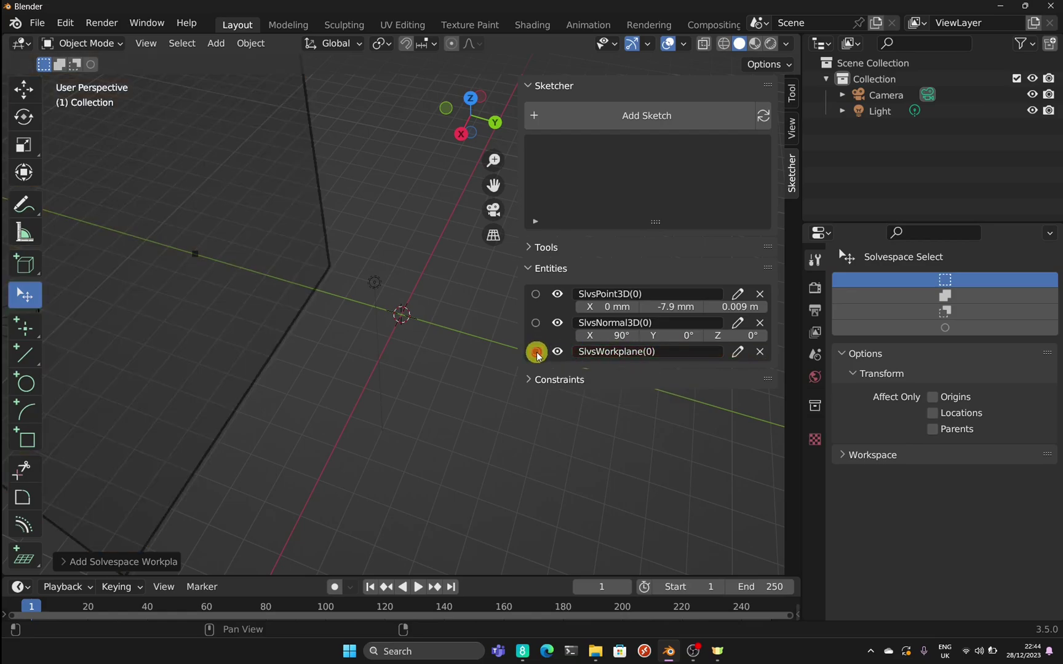
{"action": "left_click", "coordinate": [536, 352]}
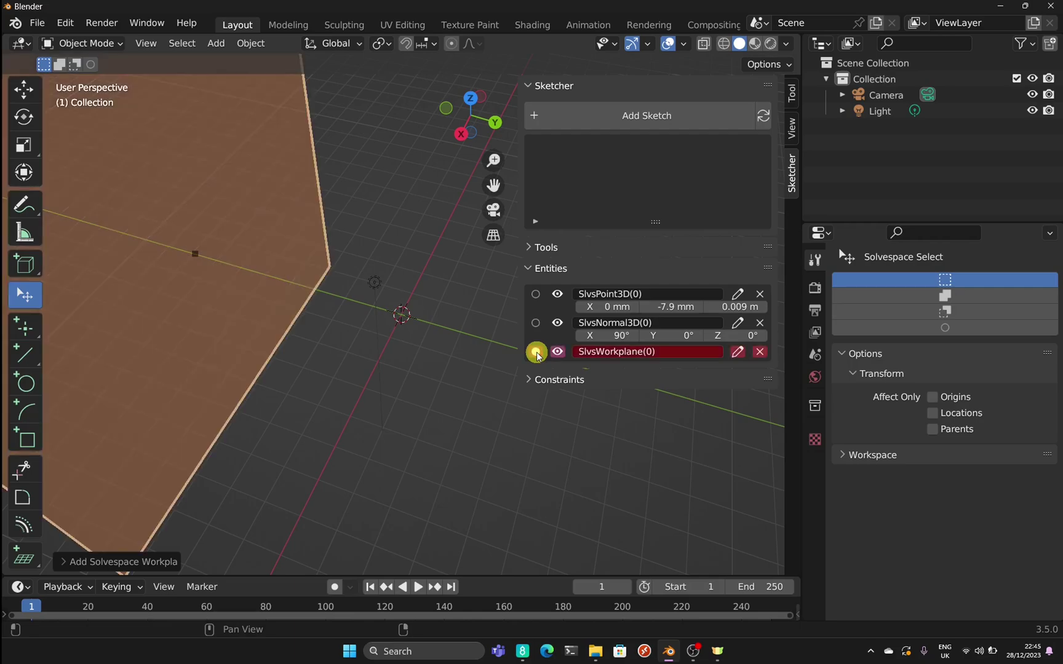
Hide SlvsWorkplane(0) from the entities list and show it again.
{"action": "left_click", "coordinate": [558, 349]}
{"action": "left_click", "coordinate": [558, 351]}
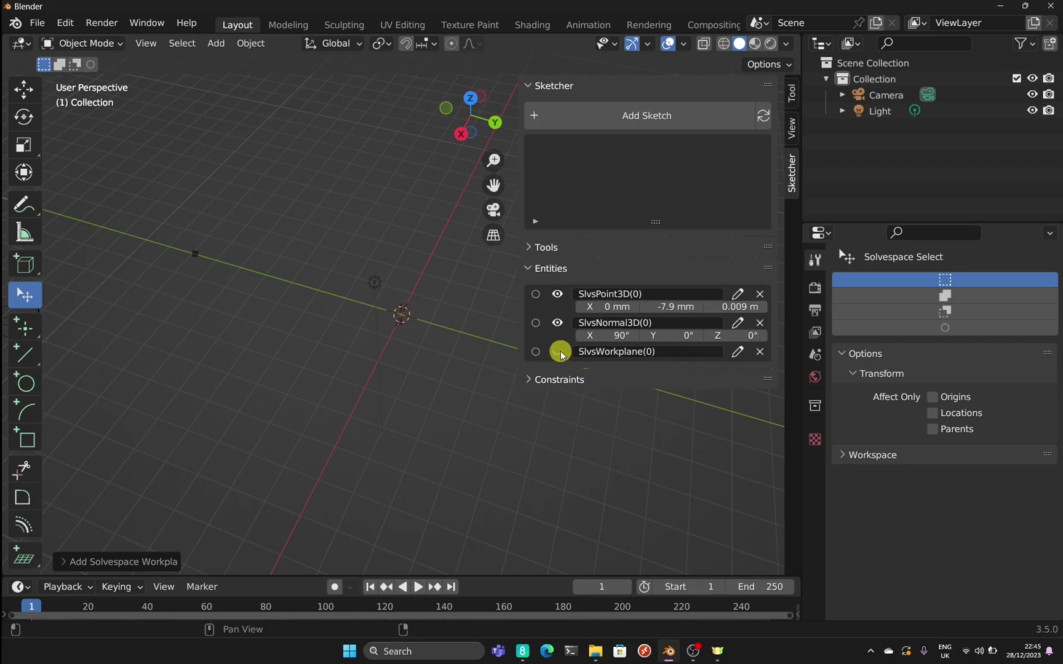
{"action": "left_click", "coordinate": [559, 351]}
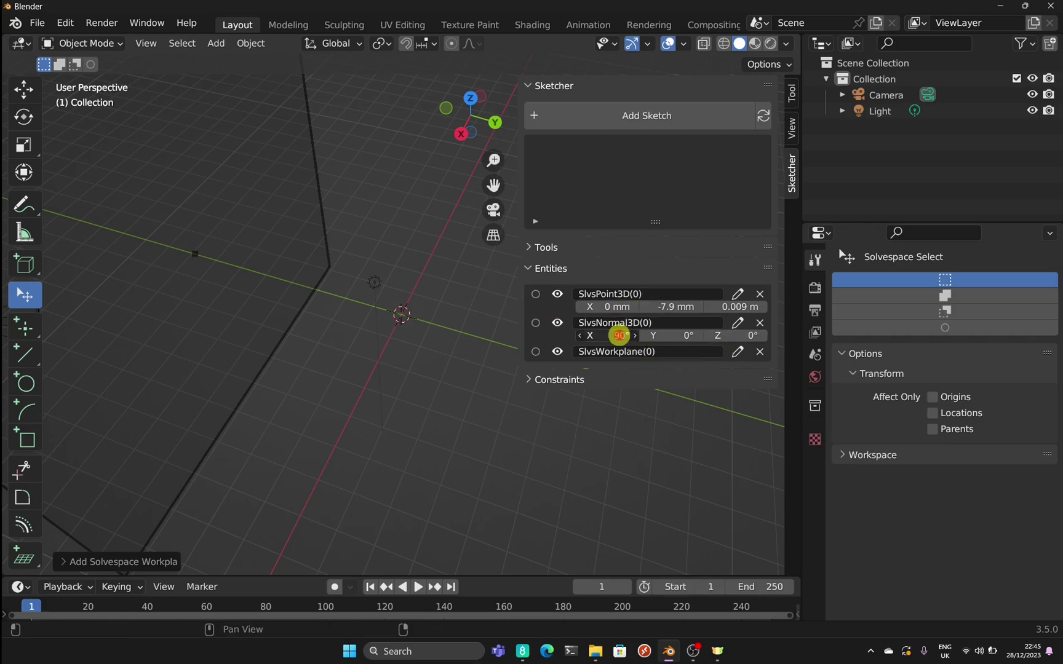
Tilt the workplane by adjusting its normal's X rotation to about 122°.
{"action": "left_click_drag", "start_coordinate": [619, 335], "coordinate": [557, 331]}
{"action": "left_click_drag", "start_coordinate": [469, 114], "coordinate": [574, 545]}
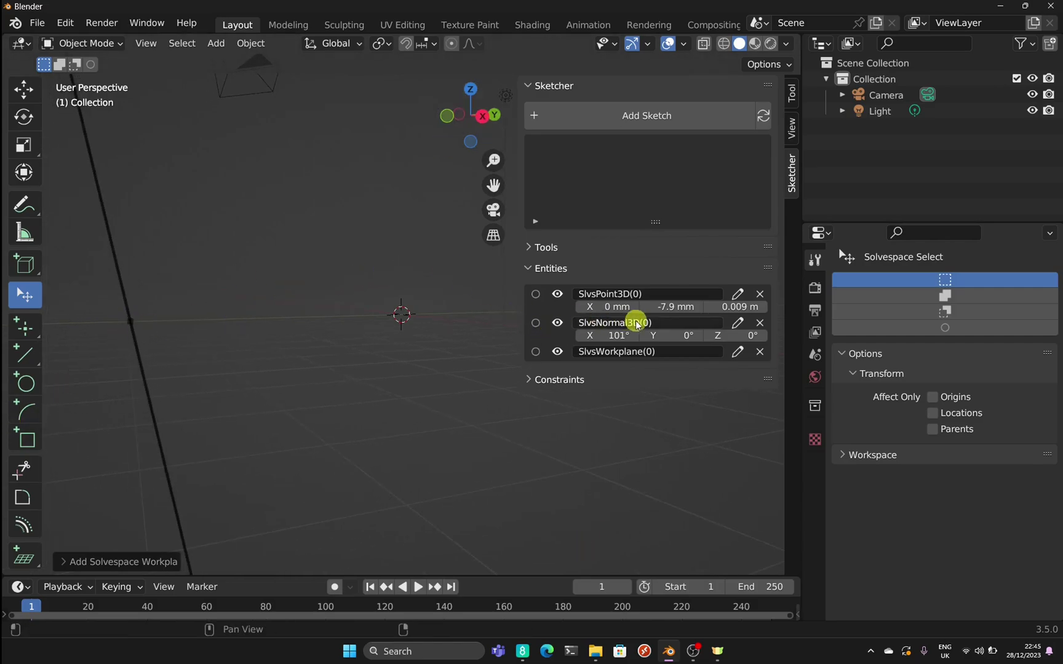
{"action": "left_click_drag", "start_coordinate": [619, 335], "coordinate": [493, 289]}
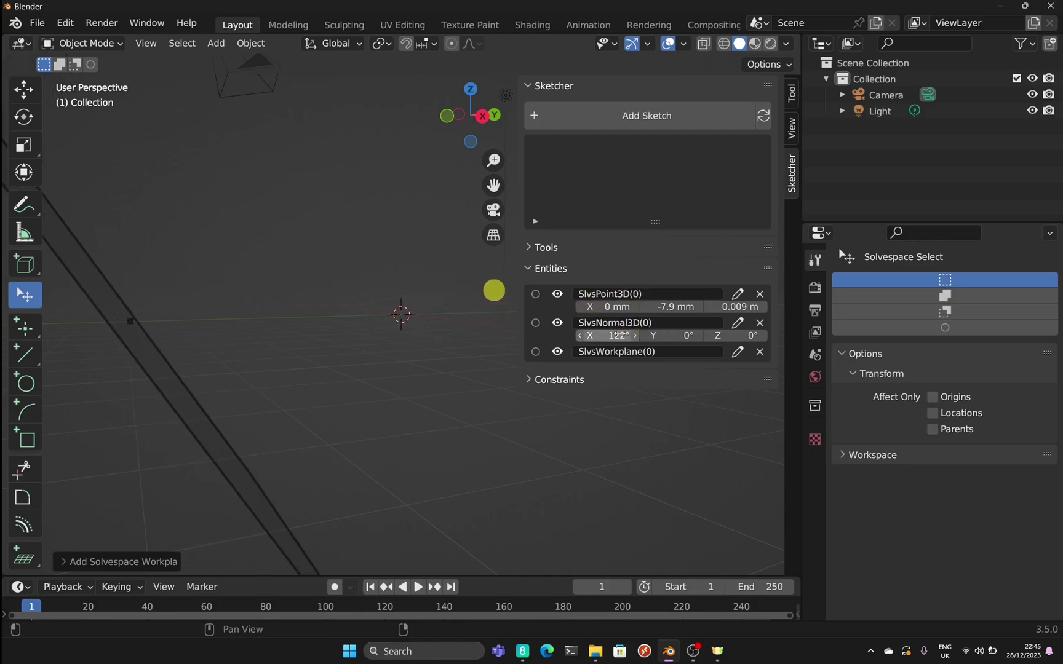
Set the X rotation of SlvsNormal3D(0) to 90° so the workplane stands upright.
{"action": "left_click", "coordinate": [481, 118]}
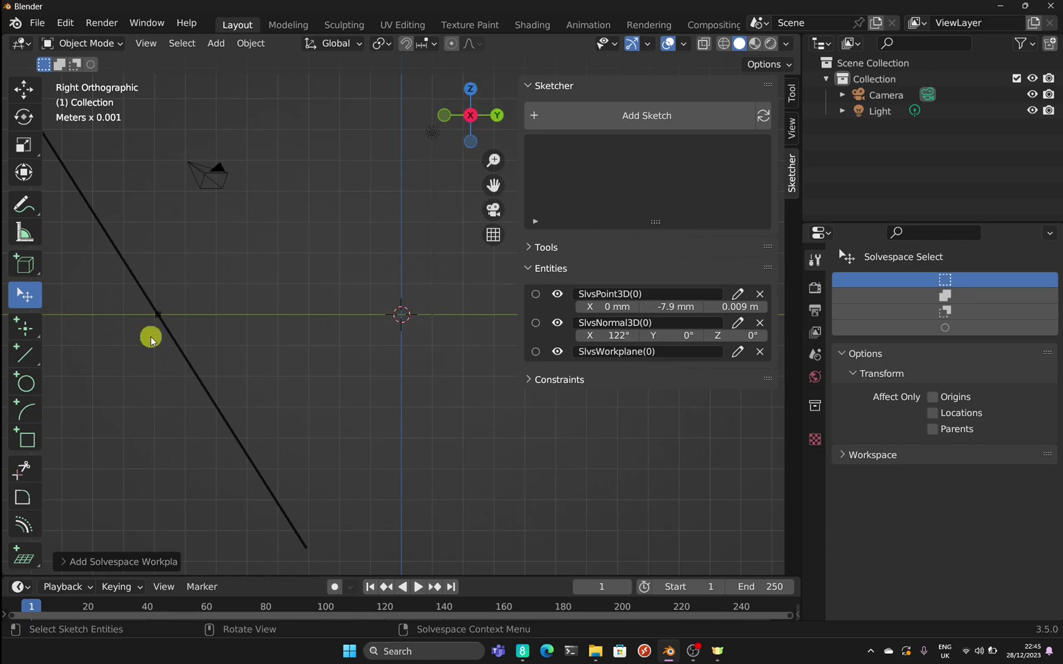
{"action": "left_click", "coordinate": [621, 336]}
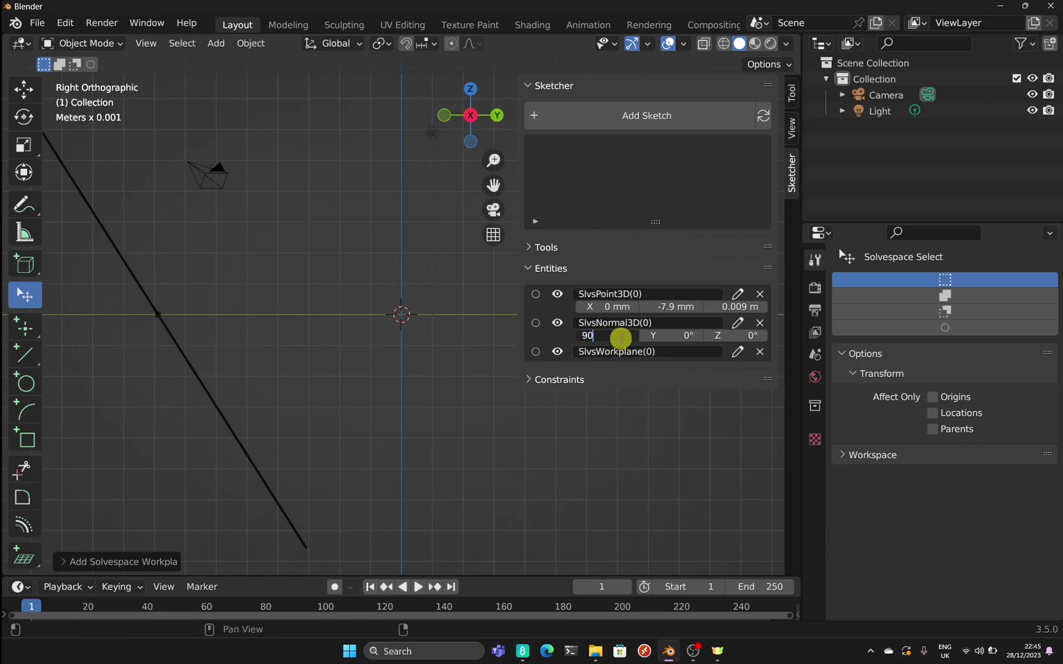
{"action": "key", "text": "Return"}
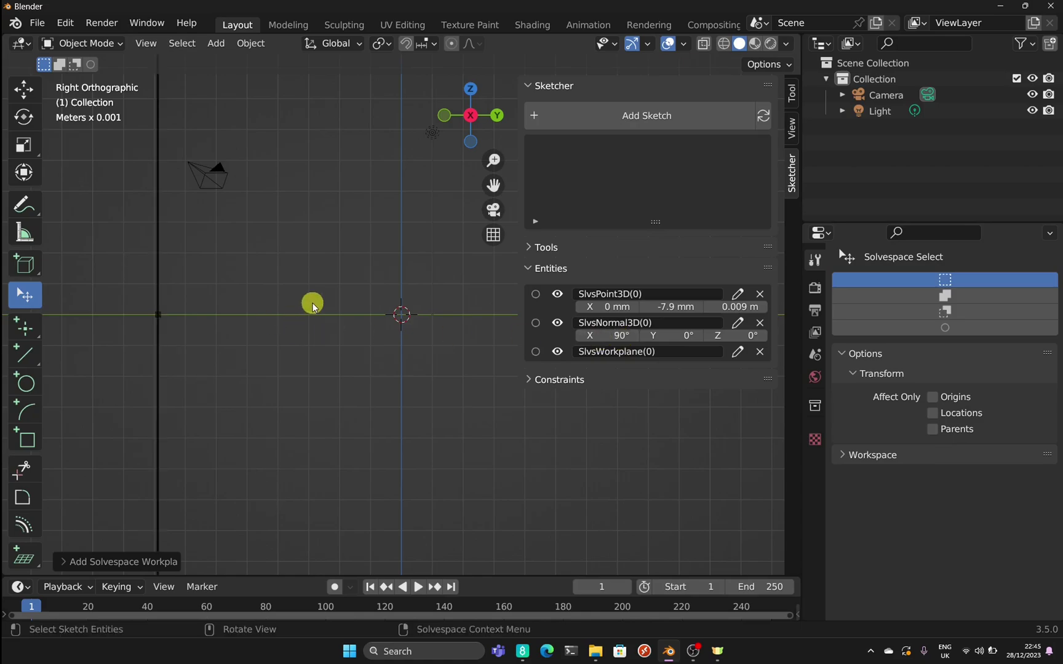
{"action": "middle_click_drag", "start_coordinate": [311, 304], "coordinate": [312, 309]}
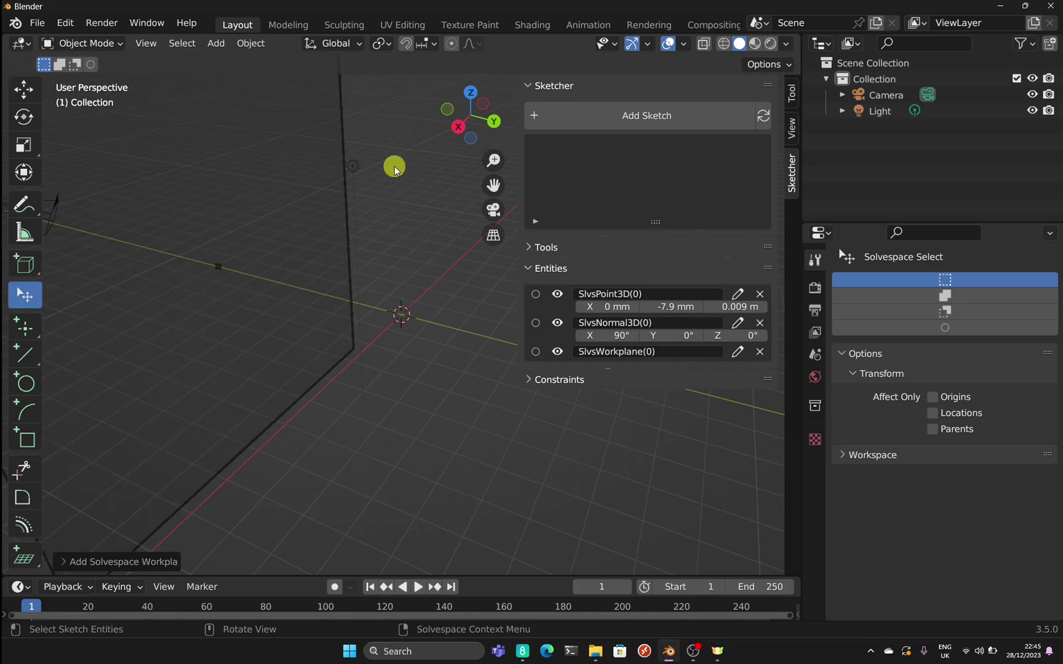
Add a second workplane on the Y axis at about Y -4.3 mm with an X rotation of 90°.
{"action": "left_click", "coordinate": [456, 129]}
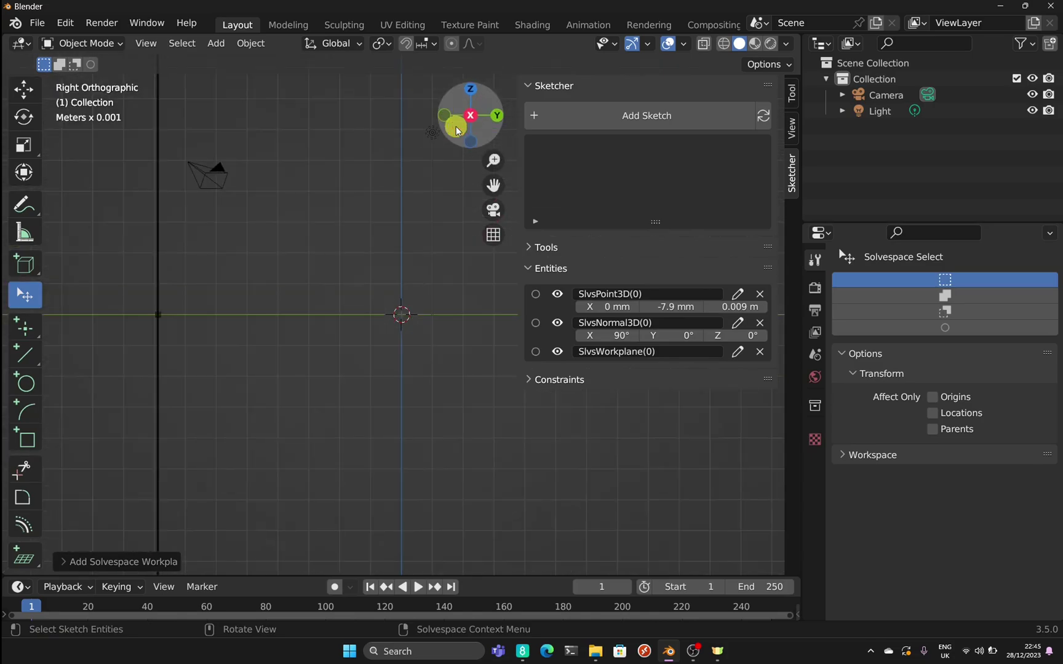
{"action": "left_click", "coordinate": [23, 561]}
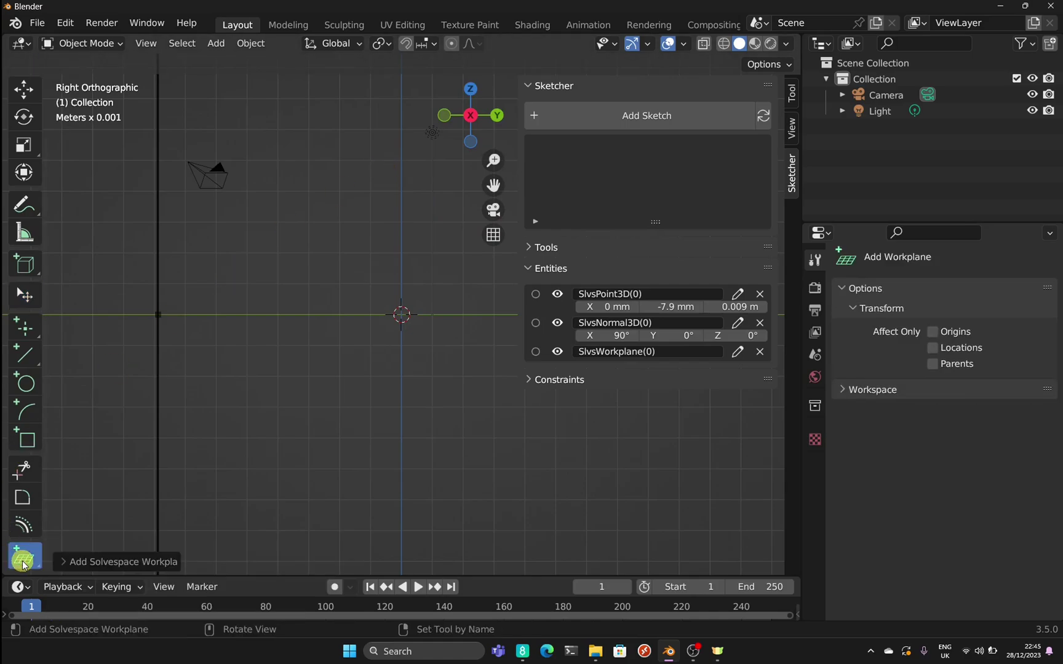
{"action": "left_click", "coordinate": [269, 317]}
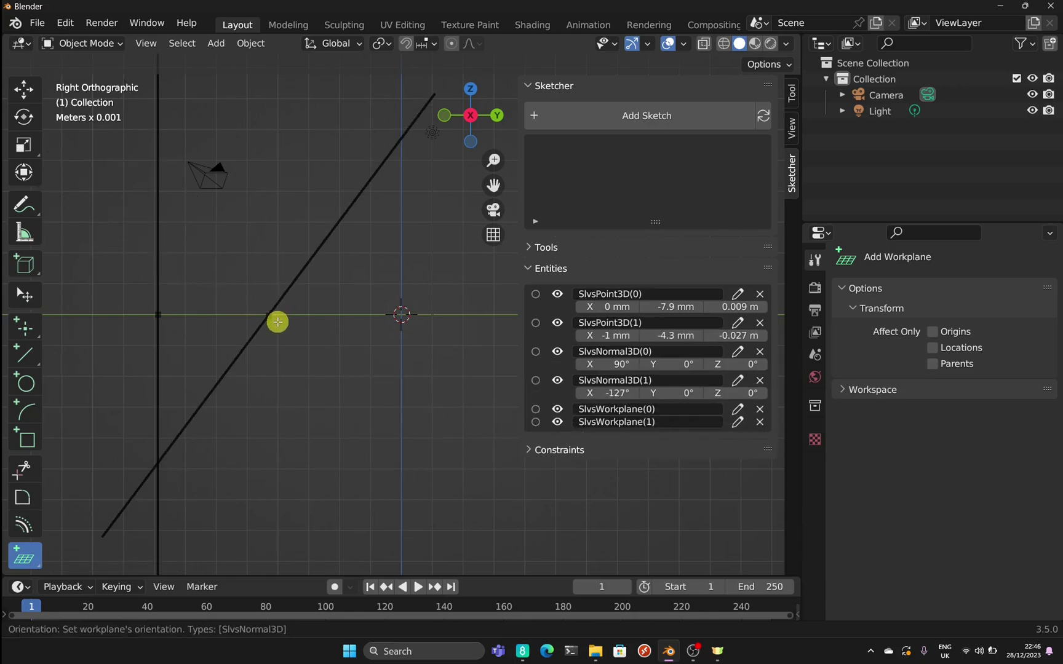
{"action": "type", "text": "90"}
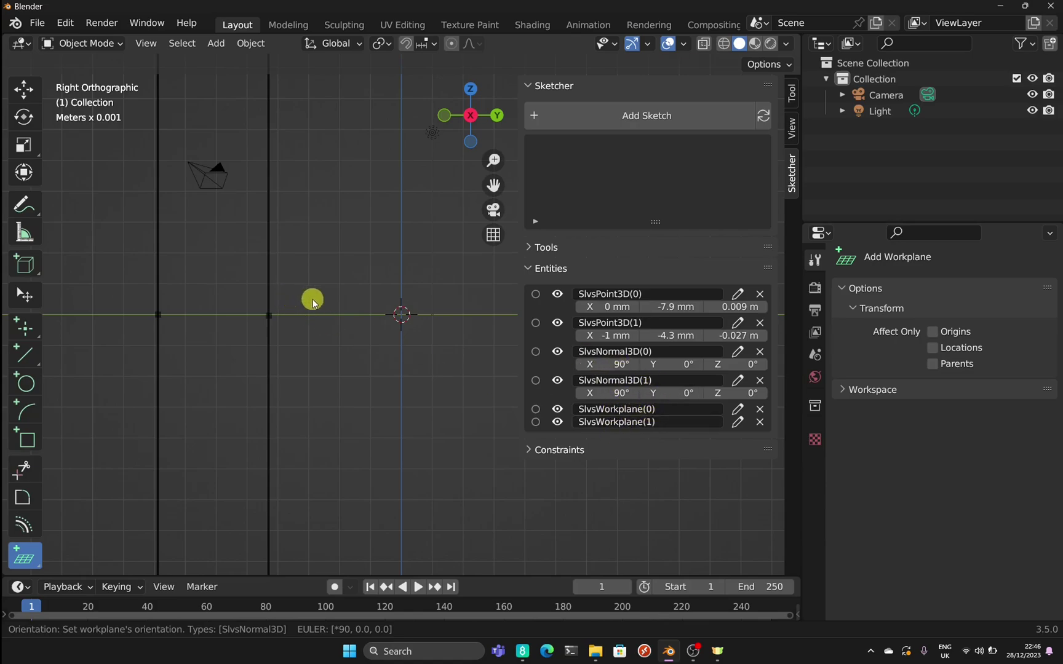
{"action": "left_click", "coordinate": [367, 314]}
Add a third workplane on the Y axis at about Y -1.3 mm with an X rotation of 90°.
{"action": "left_click", "coordinate": [360, 315]}
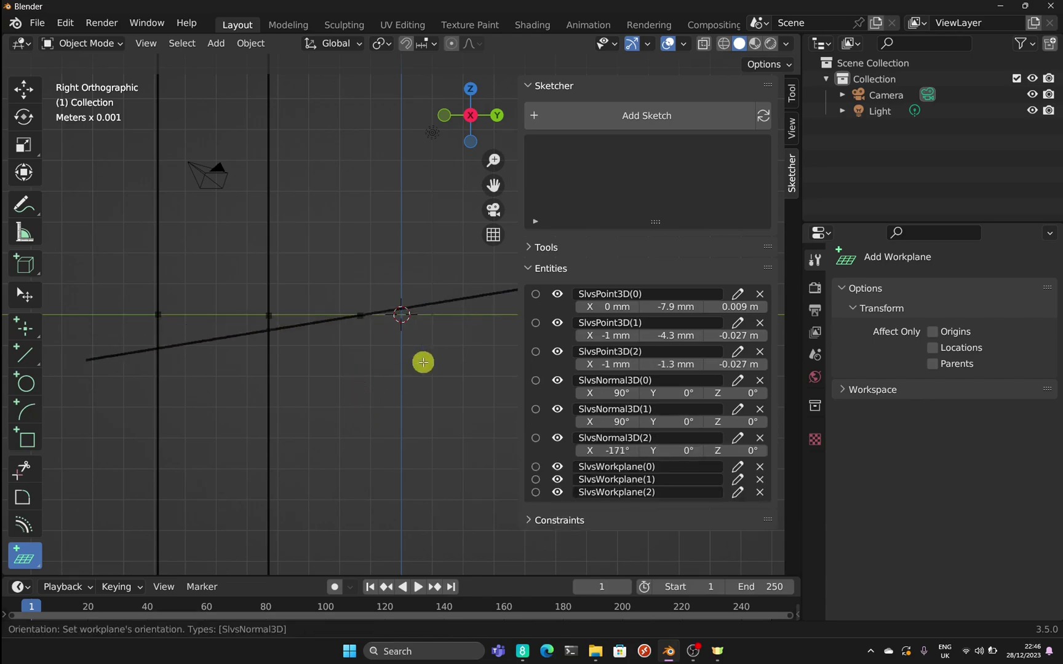
{"action": "type", "text": "90"}
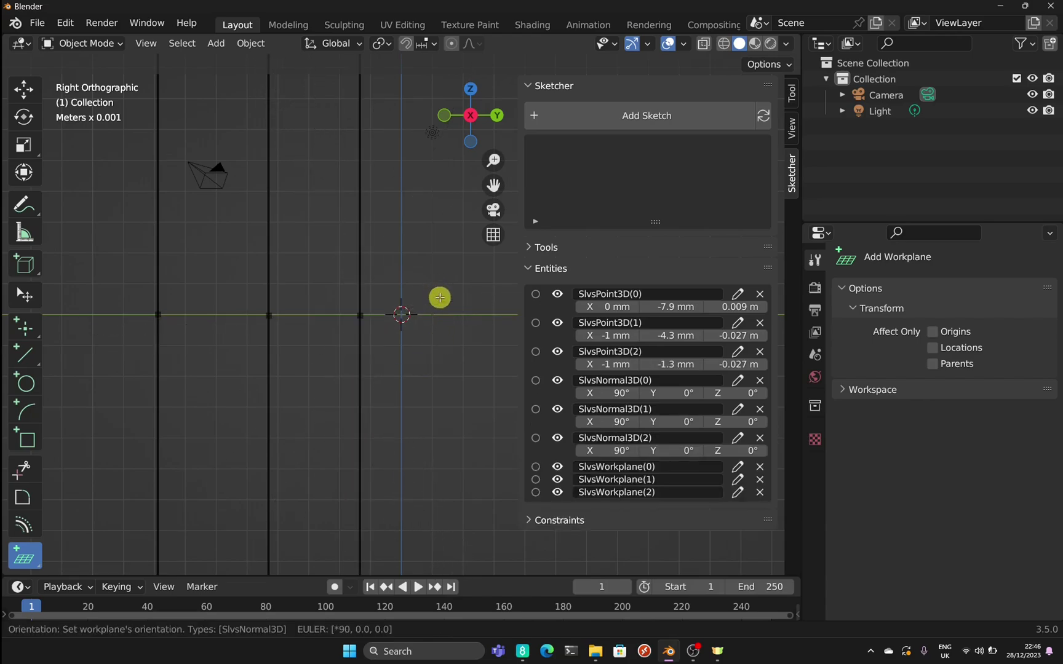
{"action": "key", "text": "Return"}
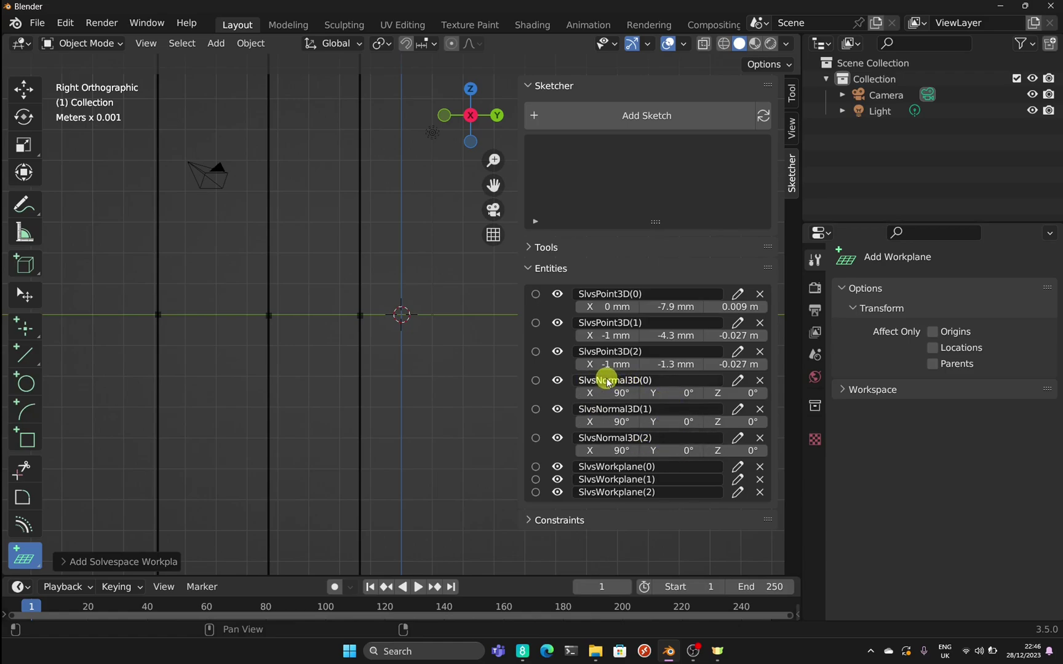
Select SlvsWorkplane(0) and SlvsWorkplane(1) from the entities list to highlight them, and deselect both.
{"action": "left_click", "coordinate": [537, 466]}
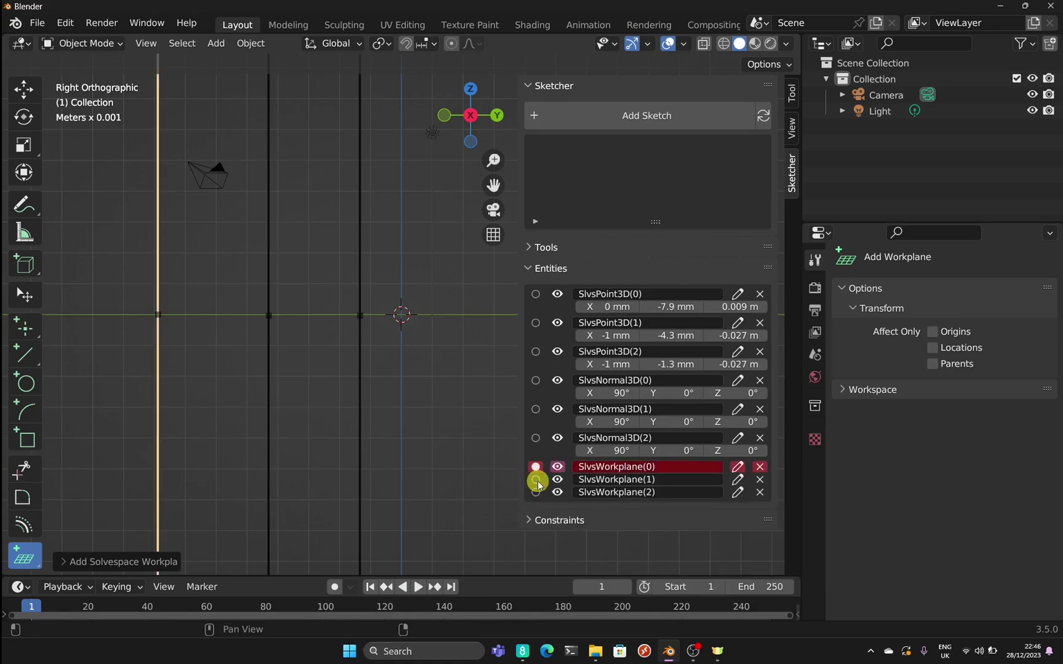
{"action": "left_click", "coordinate": [537, 479]}
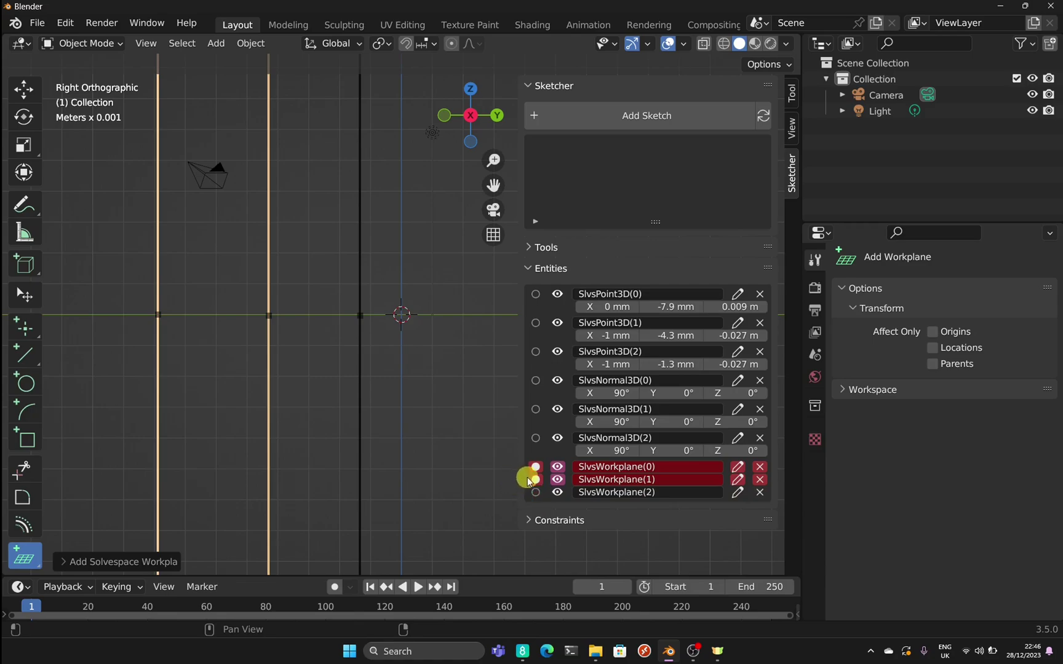
{"action": "left_click", "coordinate": [536, 480]}
{"action": "left_click", "coordinate": [535, 467]}
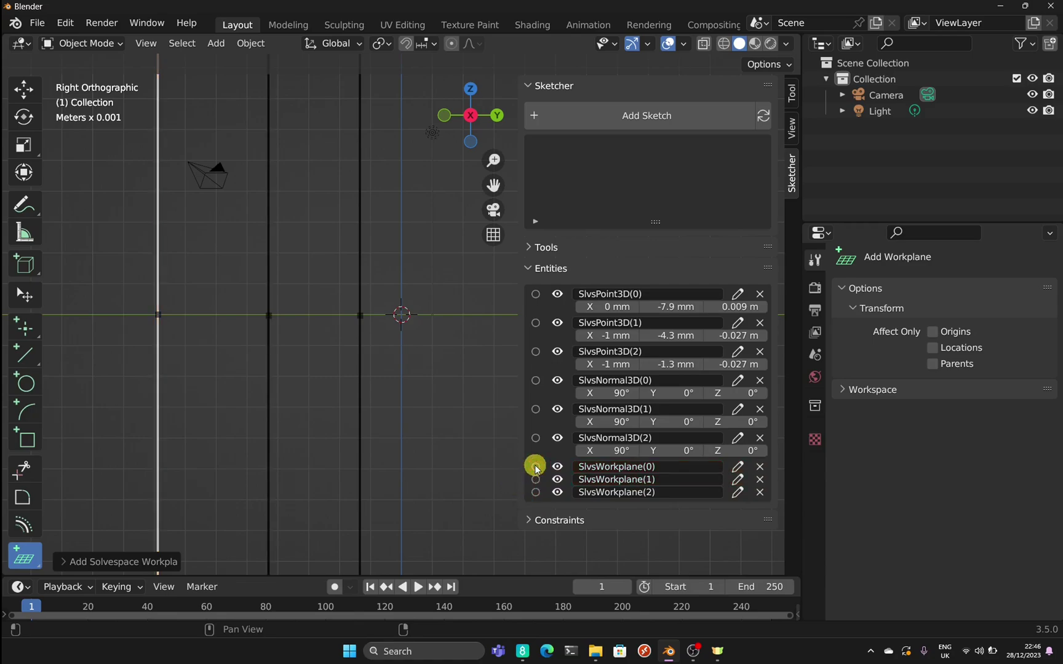
Set the X coordinate of the second and third workplane origins, SlvsPoint3D(1) and SlvsPoint3D(2), to 0 mm.
{"action": "mouse_move", "coordinate": [631, 335]}
{"action": "left_mouse_down"}
{"action": "mouse_move", "coordinate": [550, 342]}
{"action": "mouse_move", "coordinate": [655, 340]}
{"action": "mouse_move", "coordinate": [611, 334]}
{"action": "left_mouse_up"}
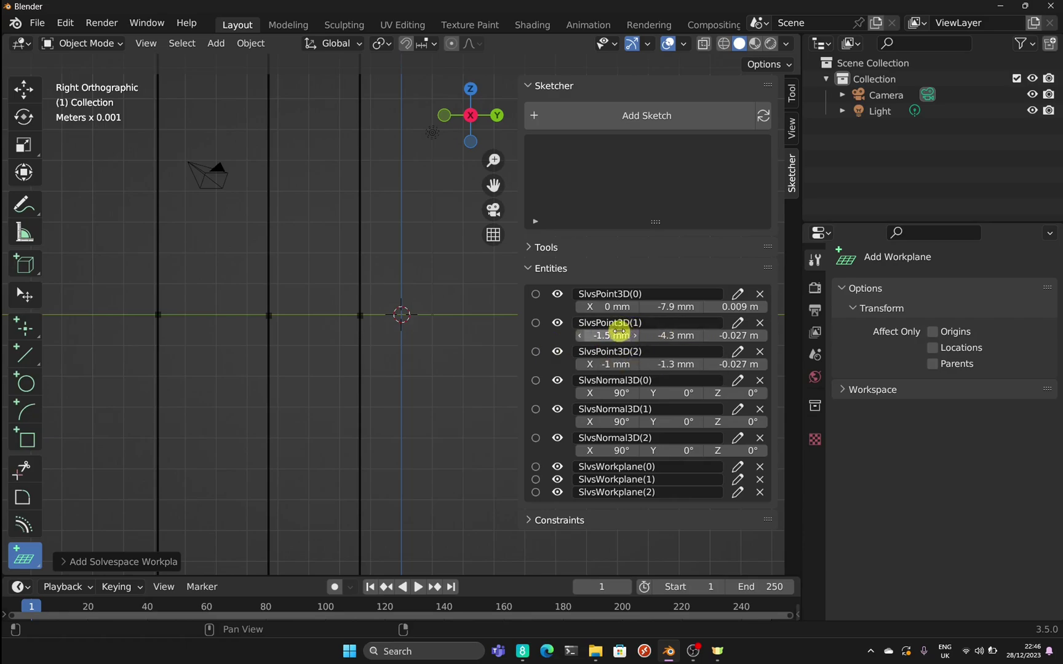
{"action": "left_click", "coordinate": [616, 333]}
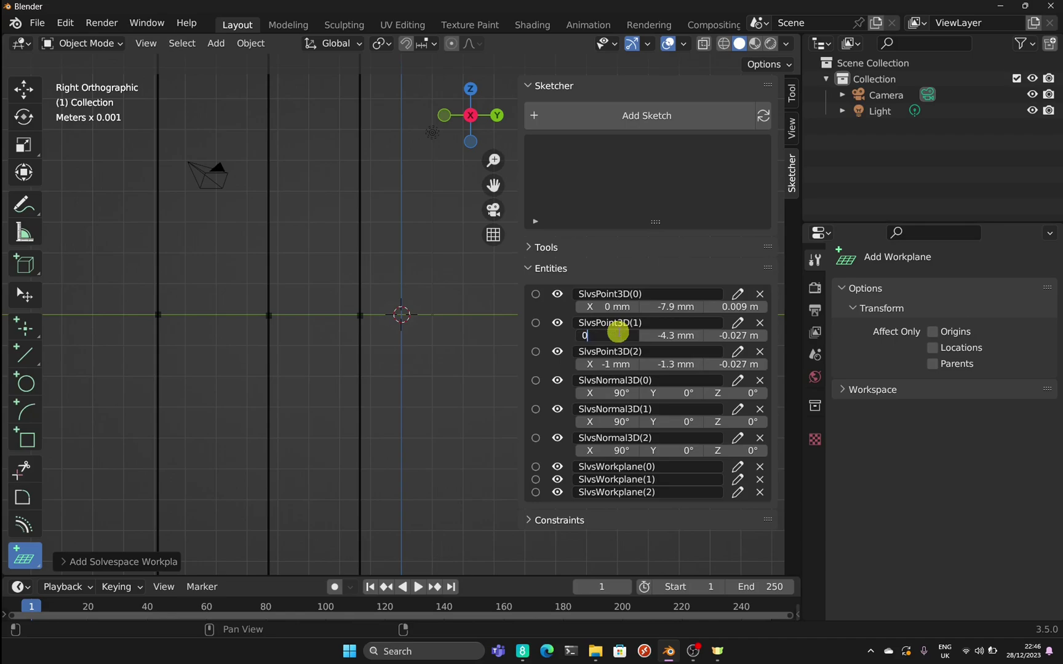
{"action": "key", "text": "Return"}
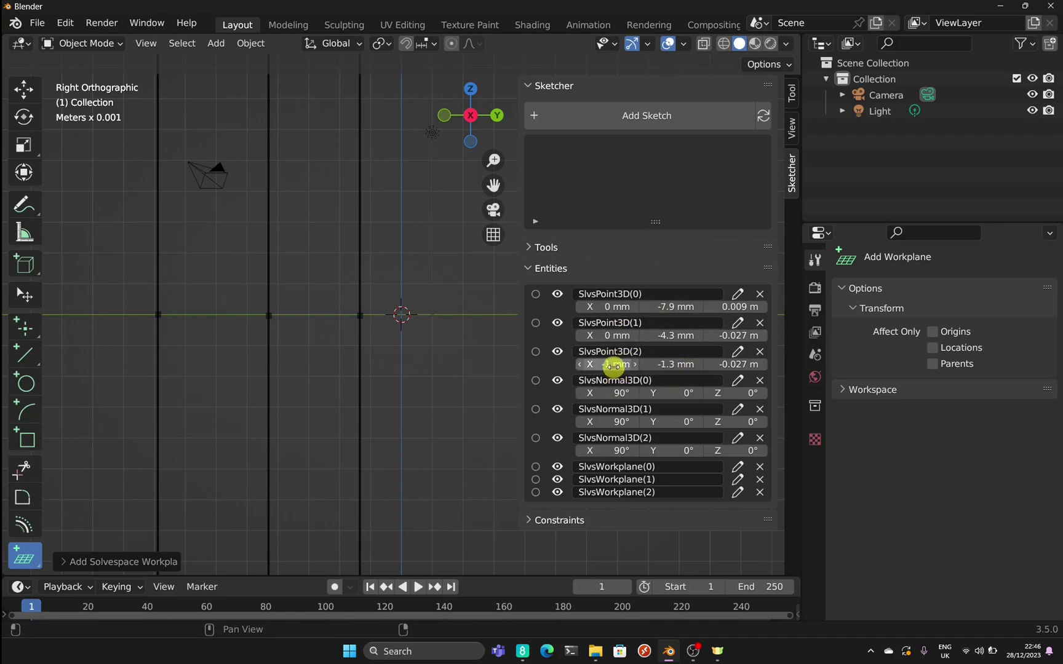
{"action": "left_click", "coordinate": [614, 364]}
{"action": "type", "text": "0"}
{"action": "key", "text": "Return"}
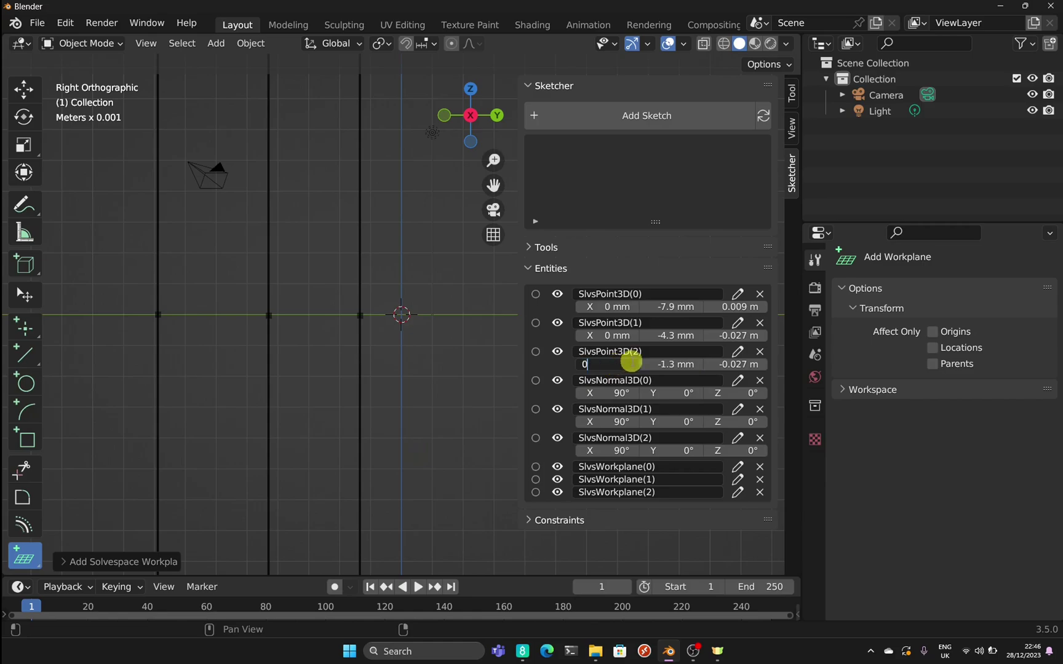
Set the Y coordinate of the first workplane's origin, SlvsPoint3D(0), to -20 mm.
{"action": "left_click_drag", "start_coordinate": [672, 306], "coordinate": [410, 306]}
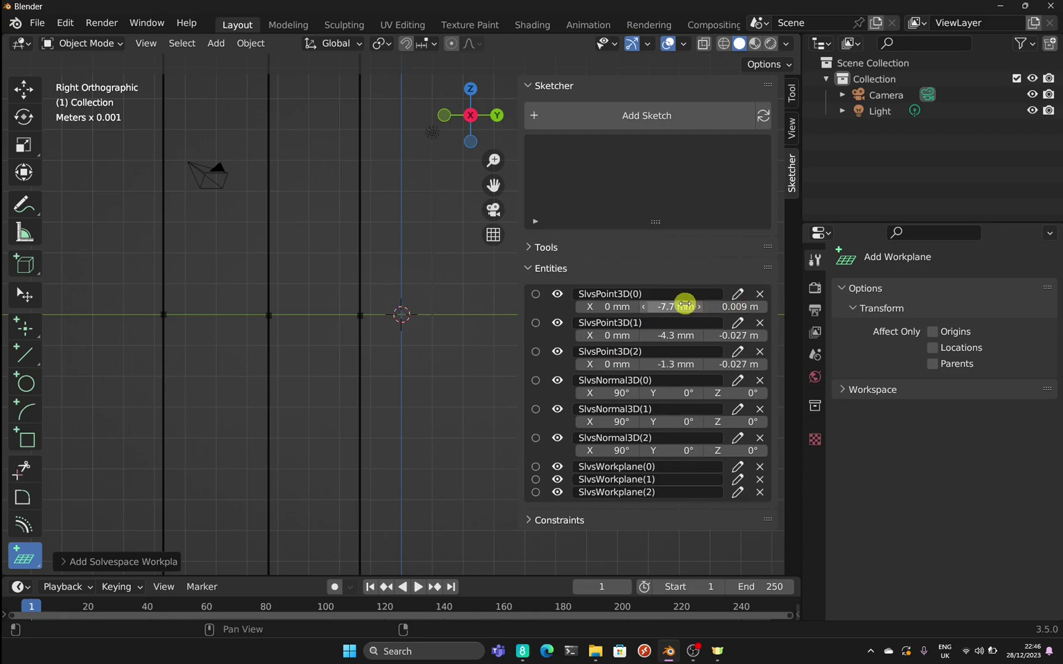
{"action": "key", "text": "BackSpace"}
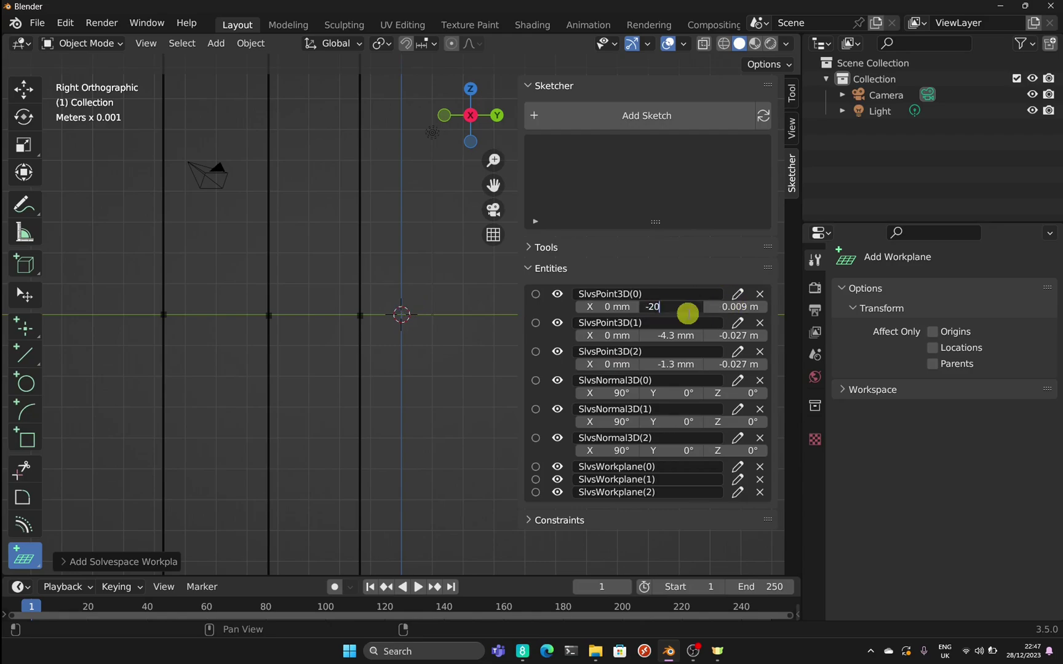
{"action": "key", "text": "Return"}
{"action": "middle_click_drag", "start_coordinate": [335, 289], "coordinate": [337, 293]}
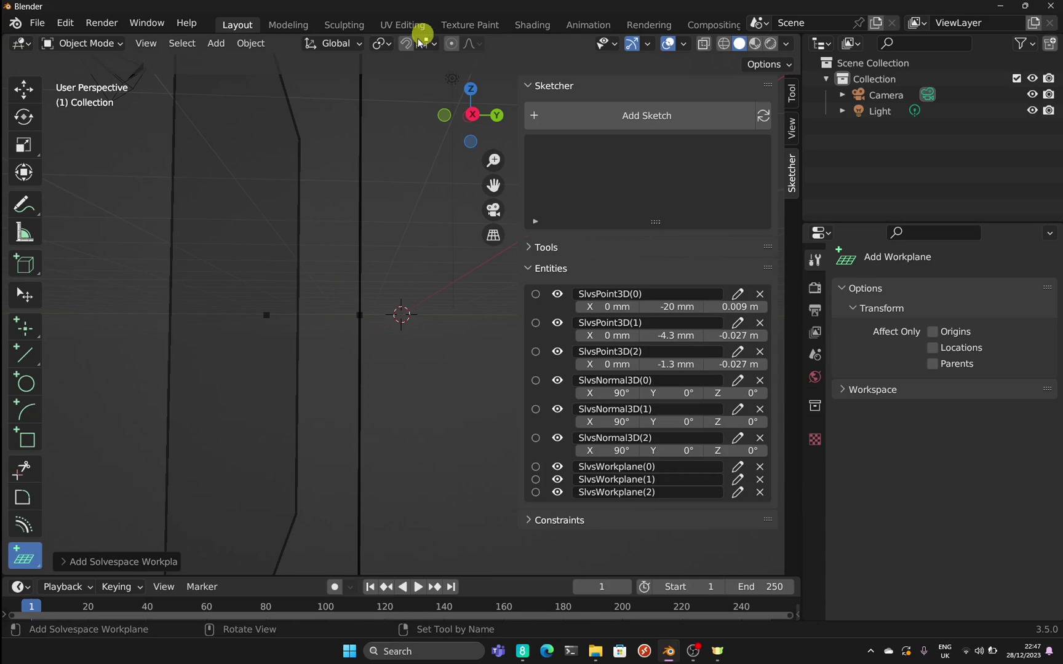
Set the Y coordinate of SlvsPoint3D(1) to -10 mm and of SlvsPoint3D(2) to 0 mm.
{"action": "left_click", "coordinate": [473, 118]}
{"action": "mouse_move", "coordinate": [494, 161]}
{"action": "left_mouse_down"}
{"action": "mouse_move", "coordinate": [488, 125]}
{"action": "mouse_move", "coordinate": [575, 269]}
{"action": "mouse_move", "coordinate": [671, 346]}
{"action": "mouse_move", "coordinate": [721, 413]}
{"action": "mouse_move", "coordinate": [725, 438]}
{"action": "left_mouse_up"}
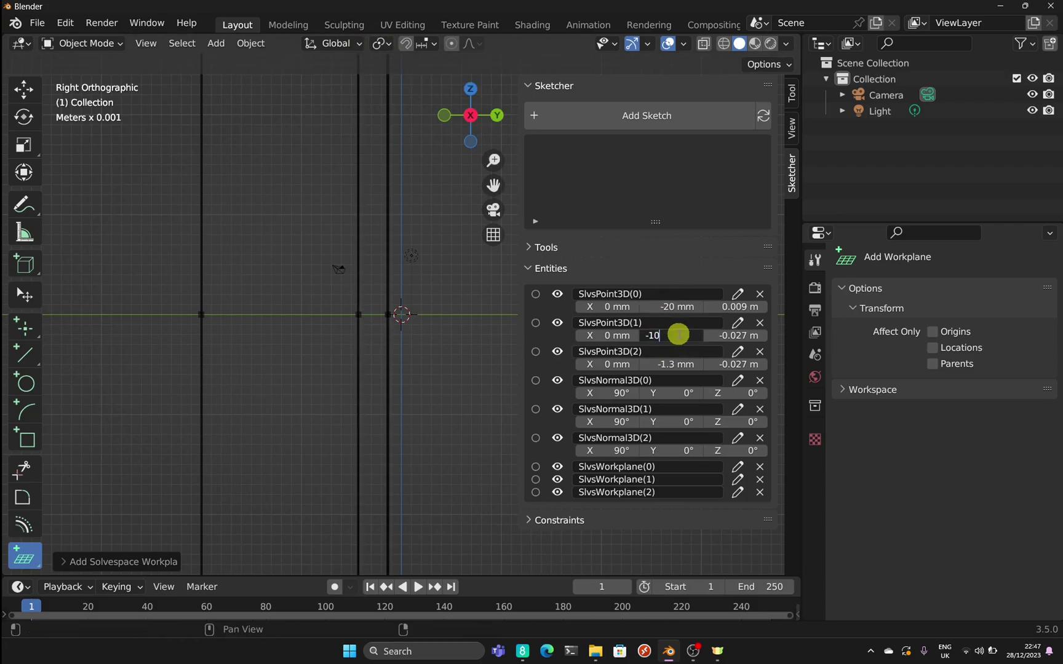
{"action": "key", "text": "Return"}
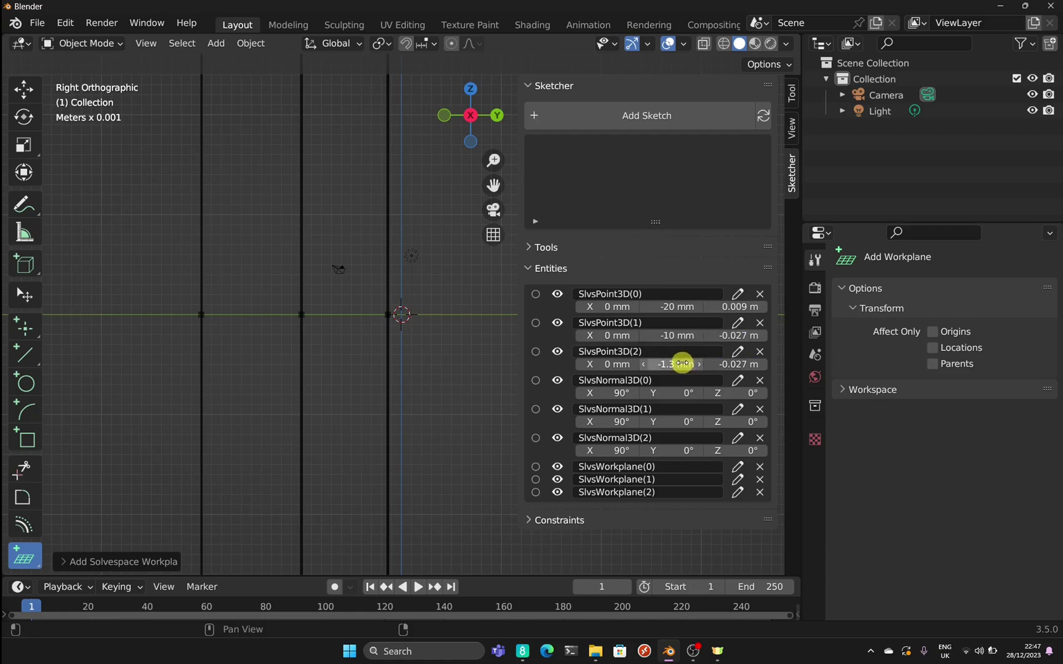
{"action": "double_click", "coordinate": [682, 363]}
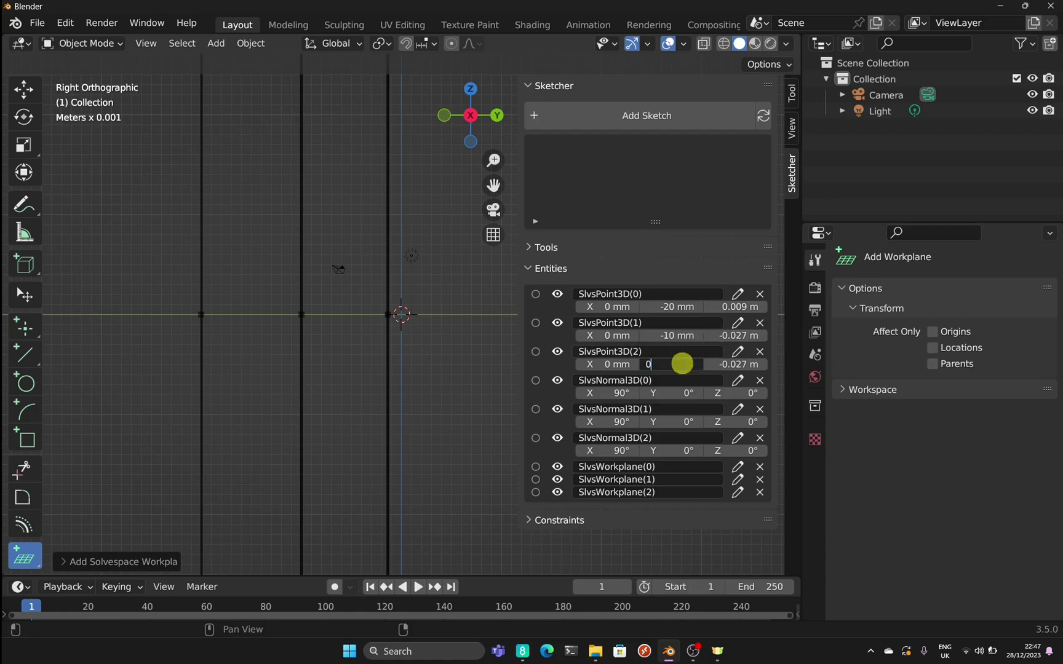
{"action": "key", "text": "Return"}
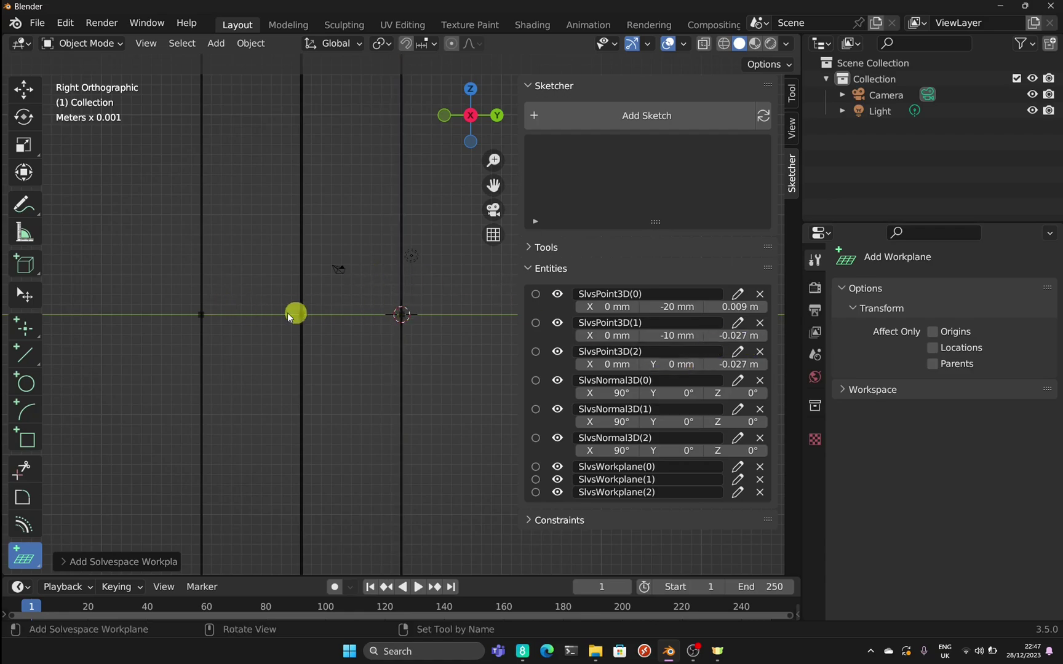
Start a new sketch on SlvsWorkplane(2), the upright workplane at the origin.
{"action": "left_click_drag", "start_coordinate": [484, 118], "coordinate": [434, 199]}
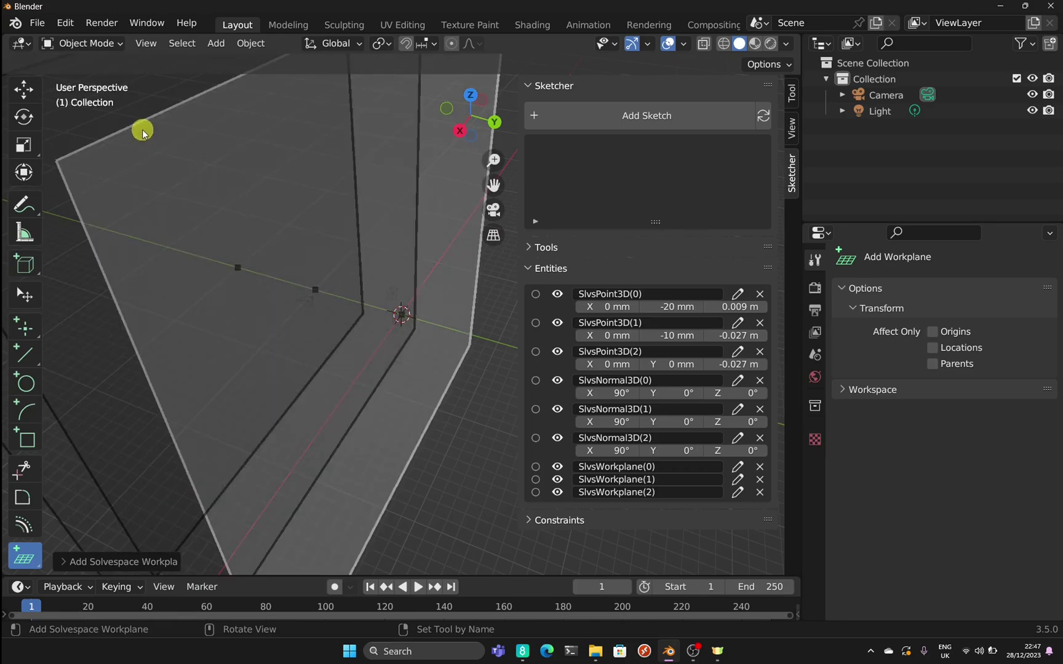
{"action": "left_click", "coordinate": [699, 117]}
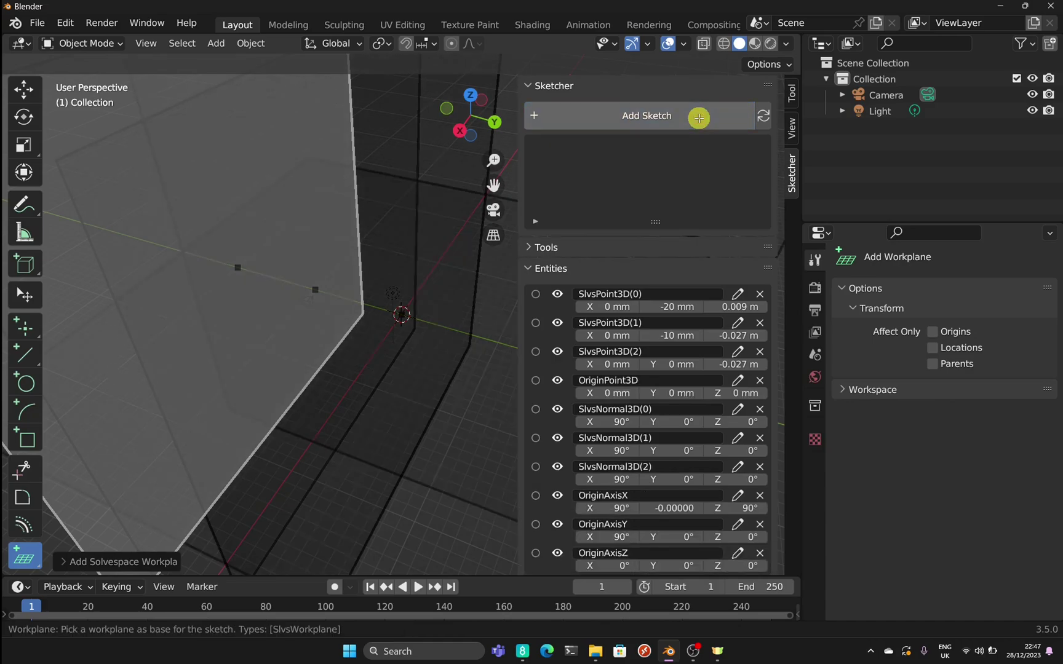
{"action": "left_click", "coordinate": [416, 451]}
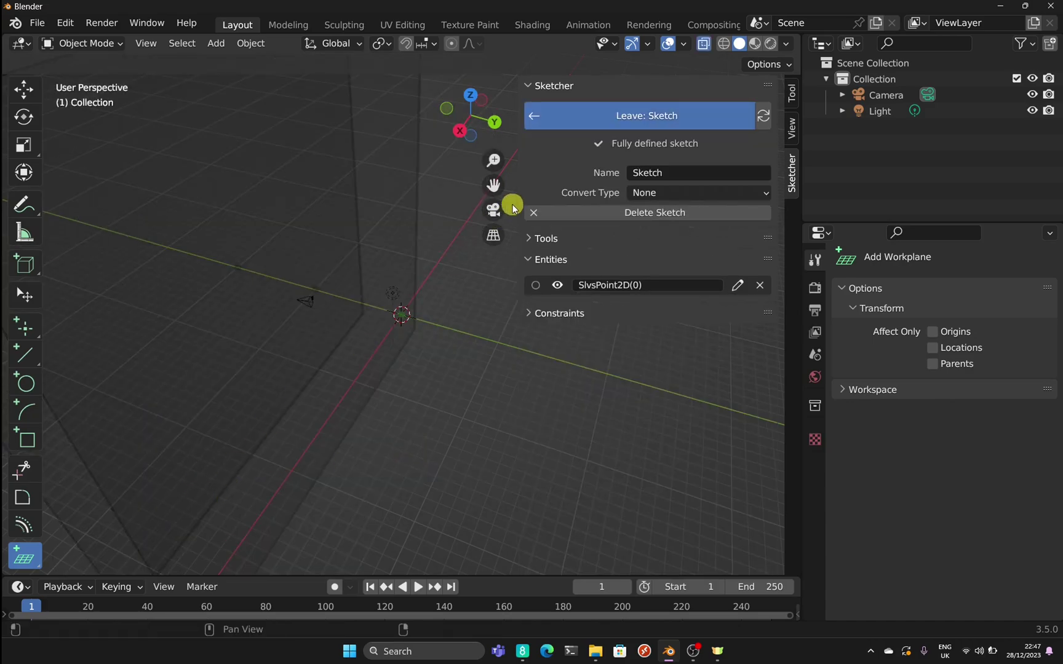
Draw a circle centred on the origin in the sketch, viewed square-on, and leave the sketch.
{"action": "left_click", "coordinate": [496, 122]}
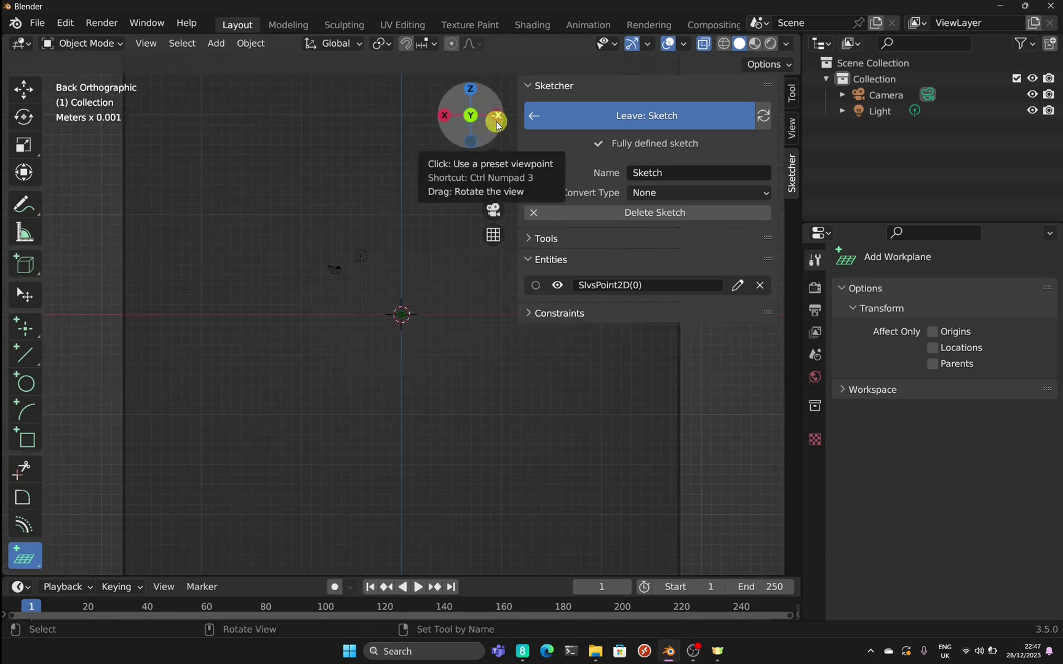
{"action": "left_click", "coordinate": [26, 384]}
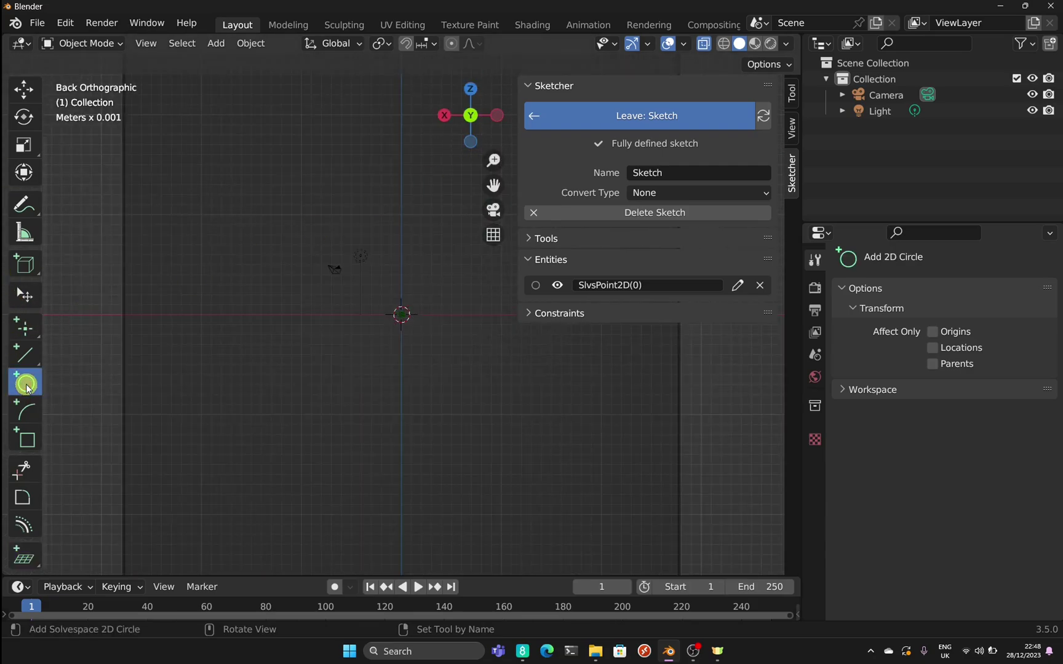
{"action": "left_click", "coordinate": [401, 316]}
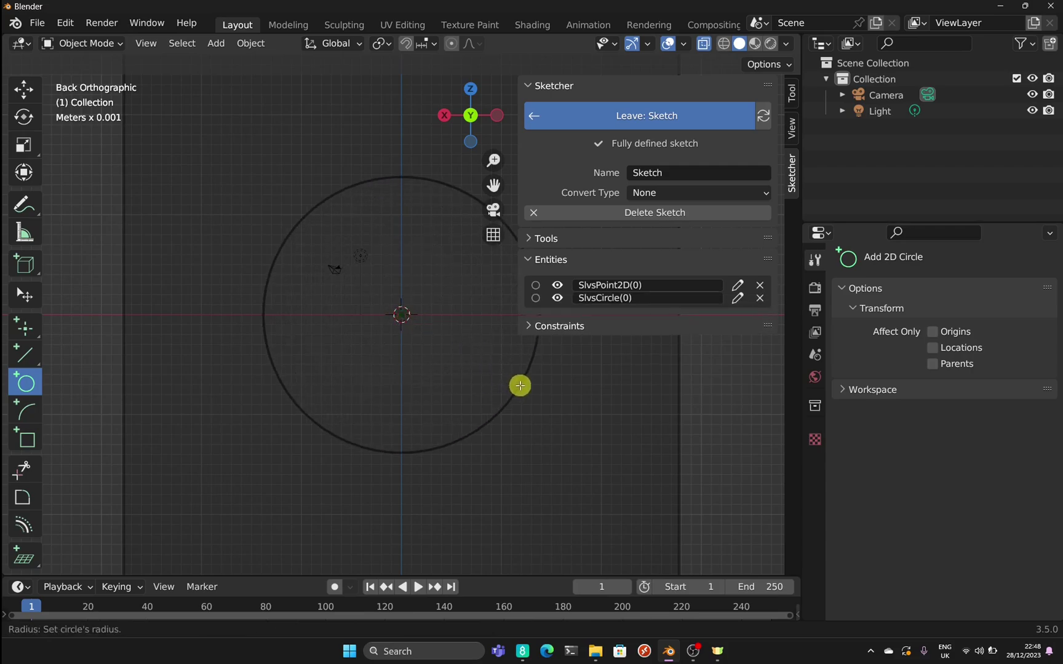
{"action": "left_click", "coordinate": [520, 388]}
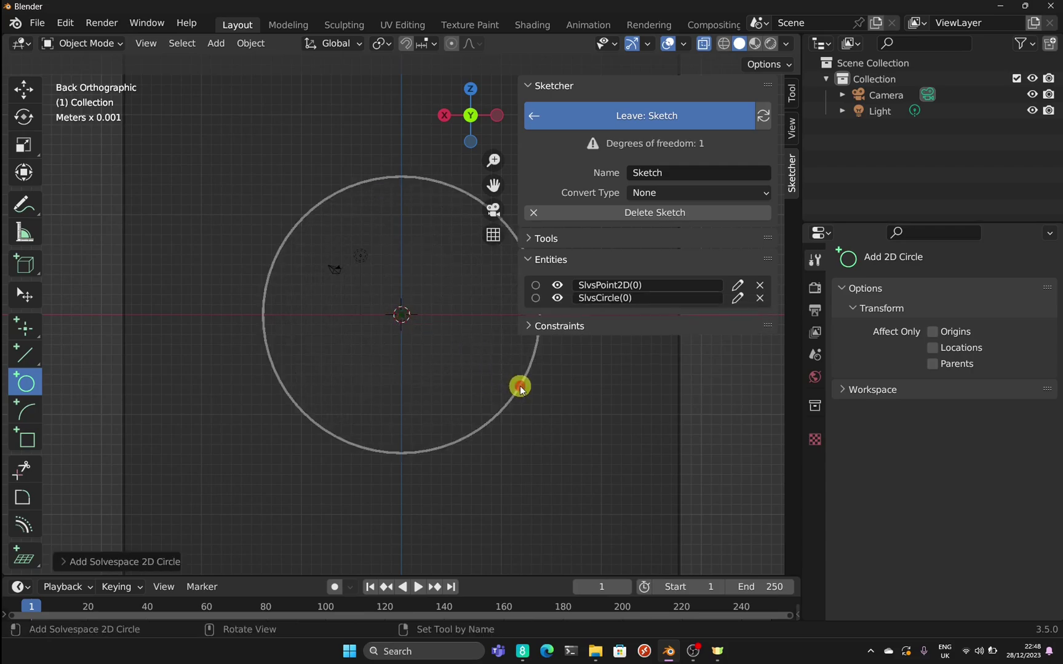
{"action": "left_click", "coordinate": [614, 115]}
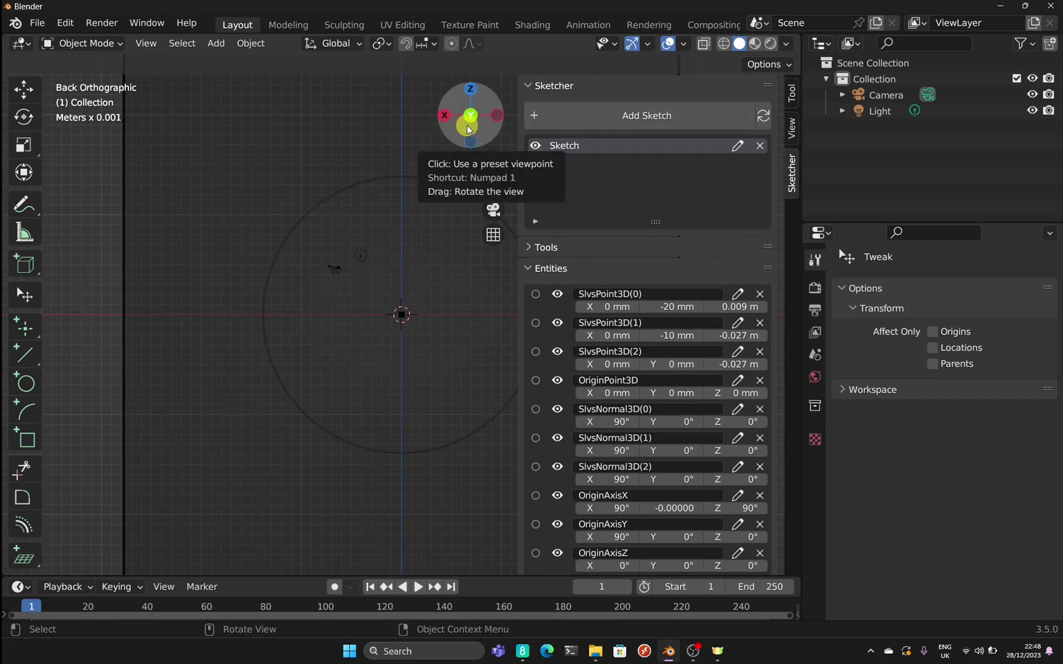
Show SlvsWorkplane(2) in the entity list and hide it again.
{"action": "left_click_drag", "start_coordinate": [474, 119], "coordinate": [214, 197]}
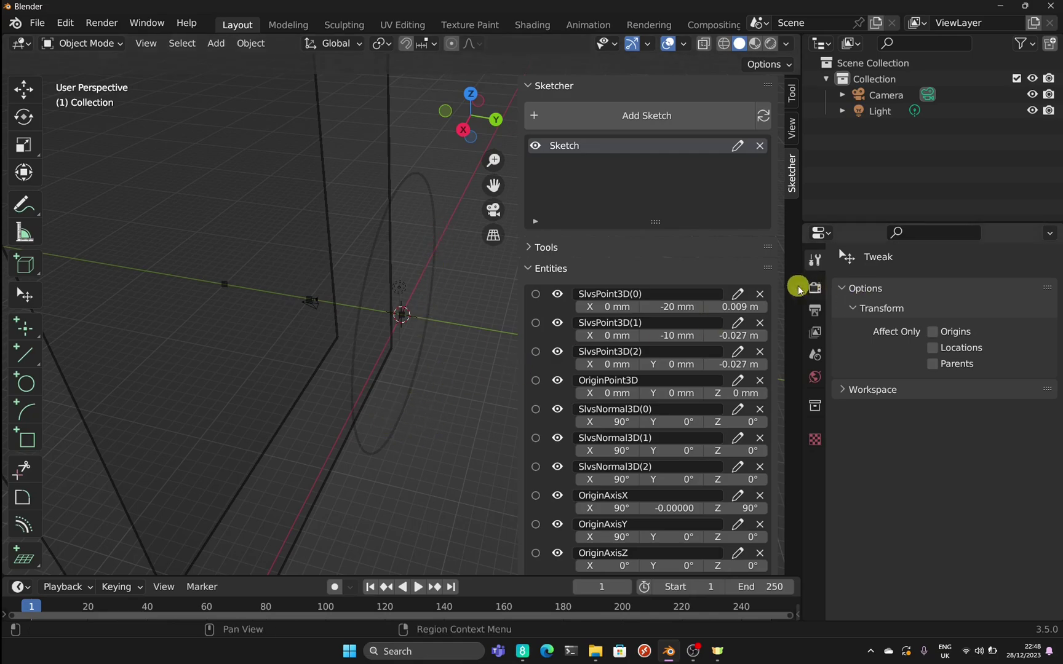
{"action": "scroll", "coordinate": [672, 364], "scroll_direction": "down", "scroll_amount": 4}
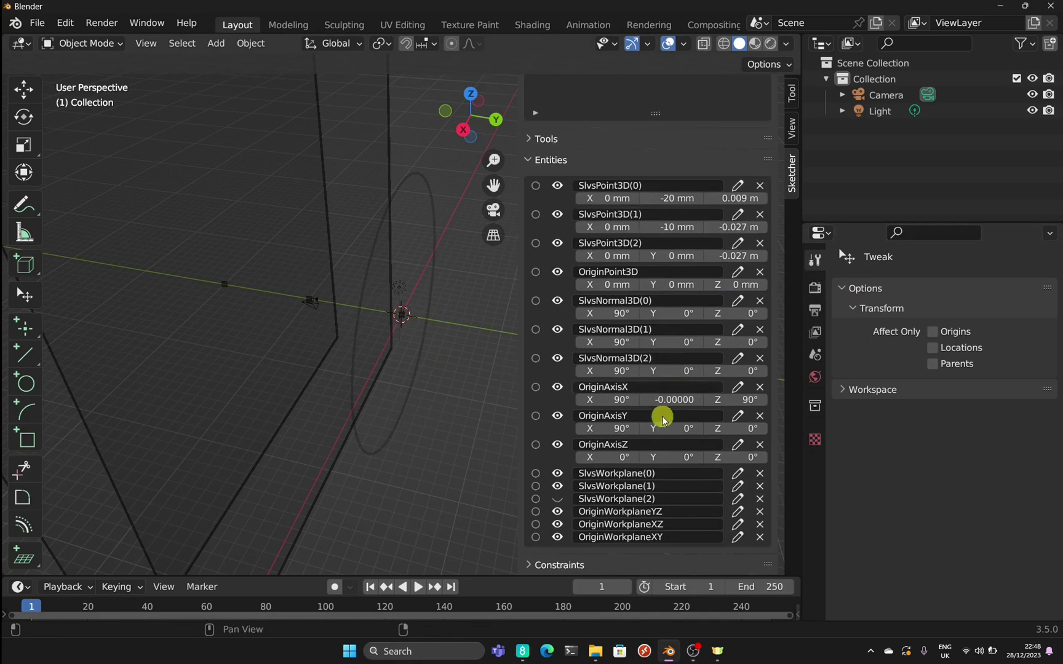
{"action": "left_click", "coordinate": [558, 498]}
{"action": "left_click", "coordinate": [559, 499]}
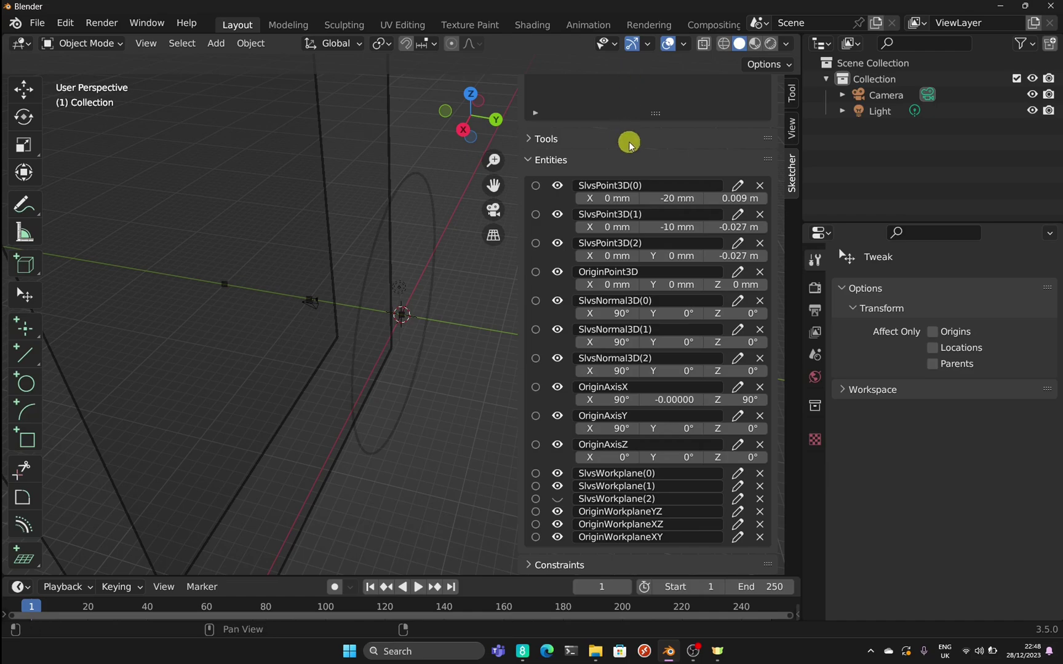
{"action": "scroll", "coordinate": [629, 141], "scroll_direction": "up", "scroll_amount": 5}
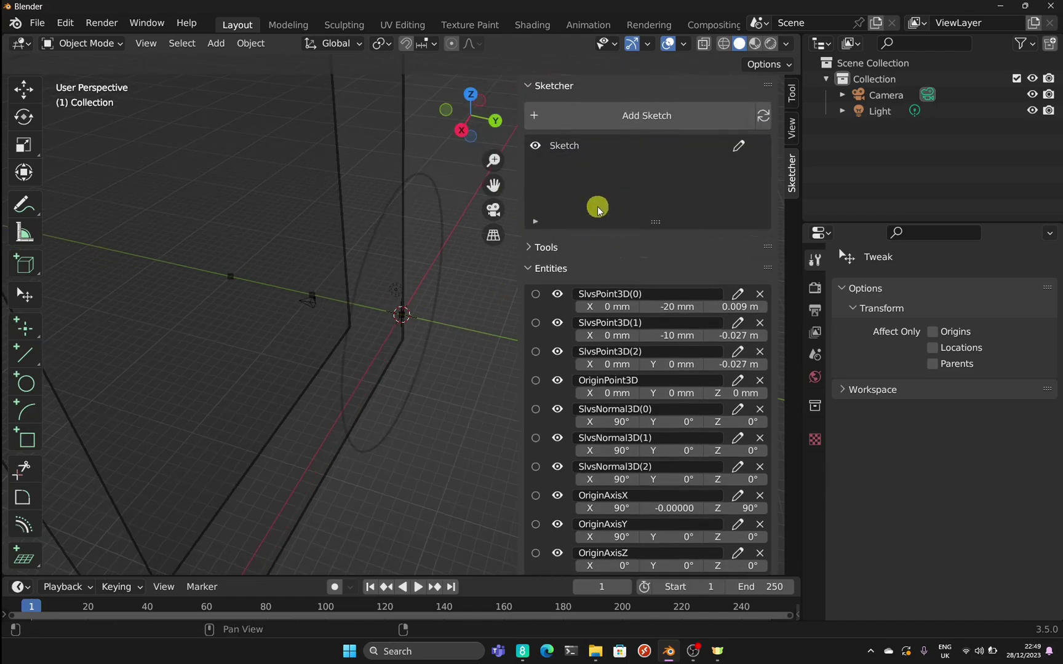
Start a new sketch on the middle upright workplane, located at Y -10 mm.
{"action": "left_click_drag", "start_coordinate": [481, 134], "coordinate": [548, 161]}
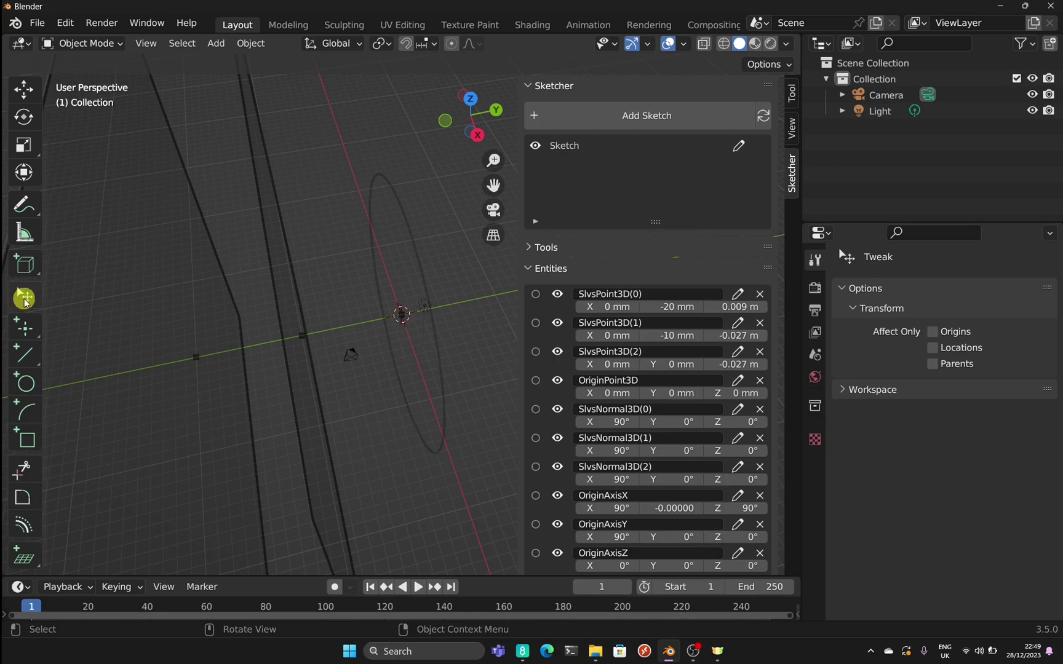
{"action": "left_click", "coordinate": [25, 300]}
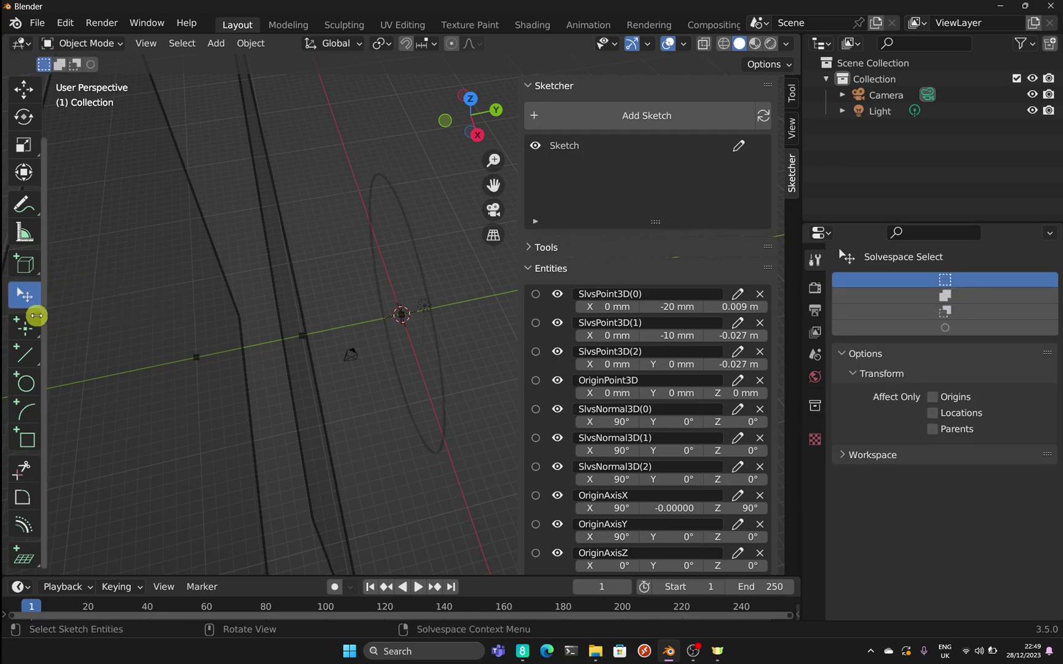
{"action": "left_click", "coordinate": [298, 374]}
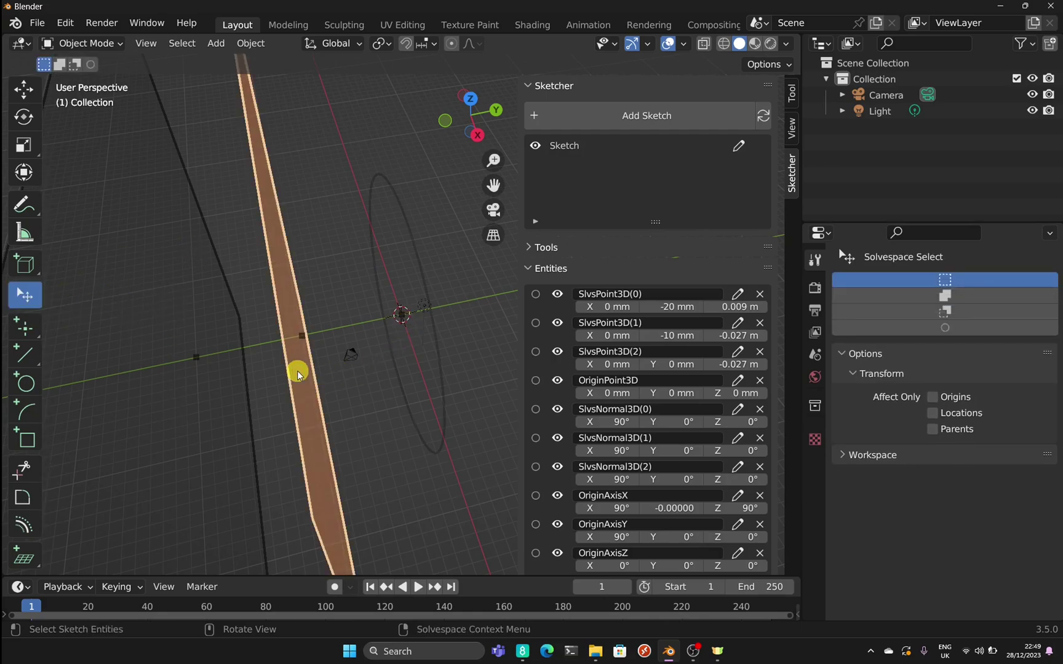
{"action": "left_click", "coordinate": [674, 120]}
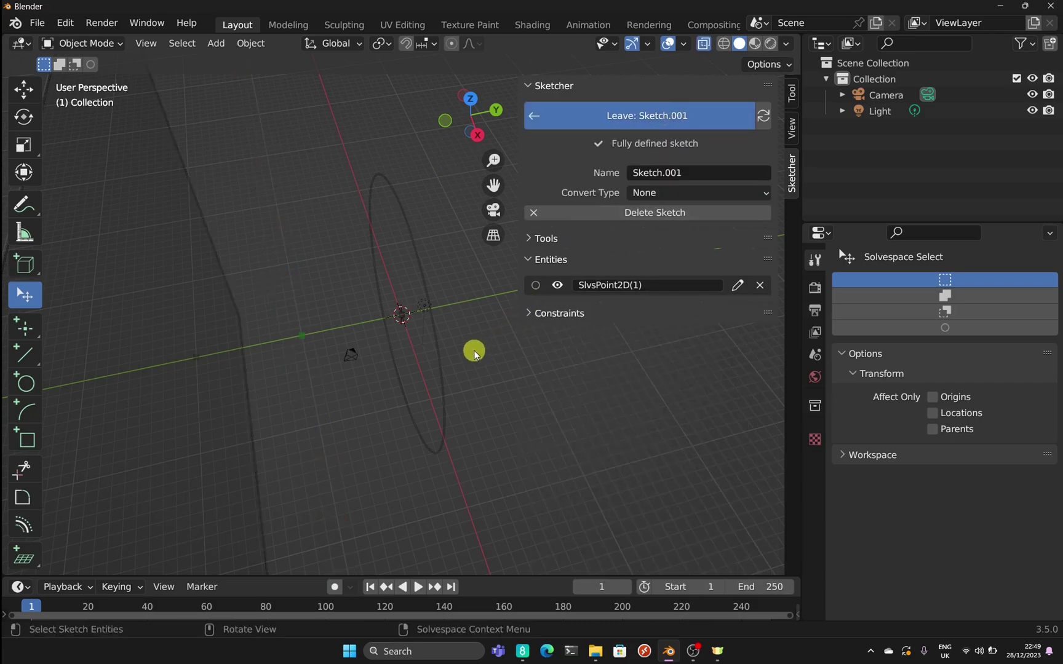
Draw a circle freehand around the middle workplane's origin, check it from an angle and leave the sketch.
{"action": "left_click_drag", "start_coordinate": [466, 126], "coordinate": [411, 111]}
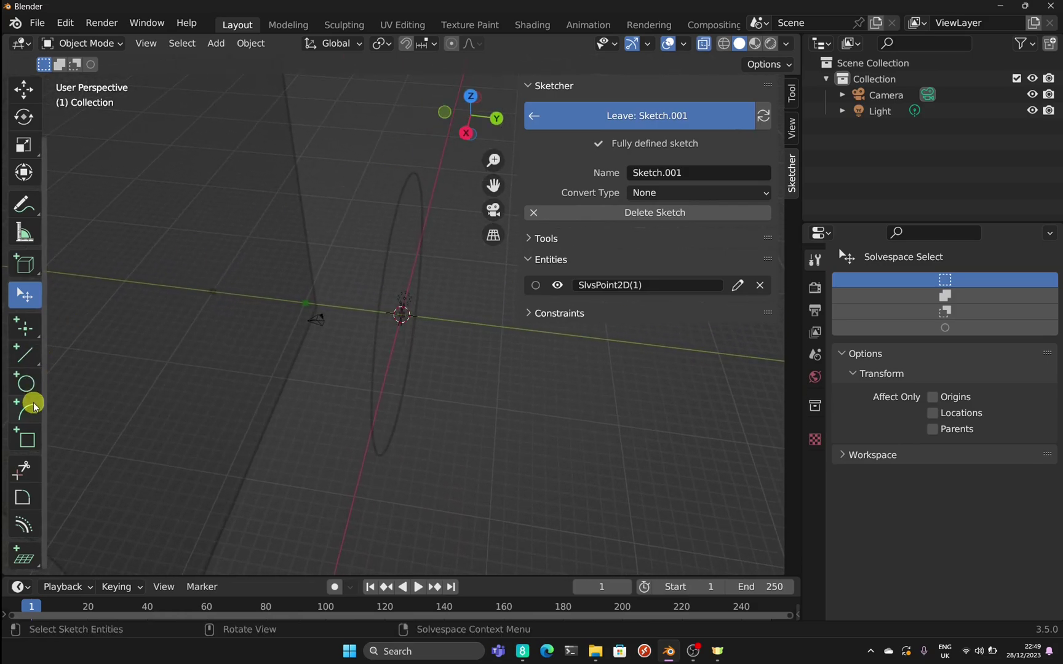
{"action": "left_click", "coordinate": [22, 383]}
{"action": "left_click", "coordinate": [279, 264]}
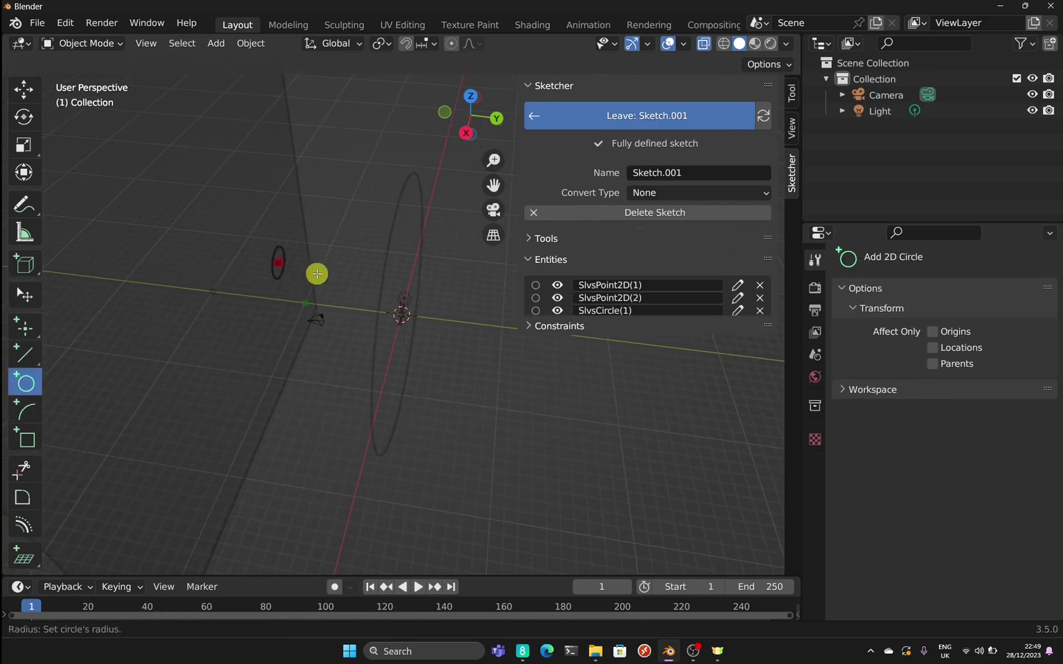
{"action": "left_click", "coordinate": [311, 283]}
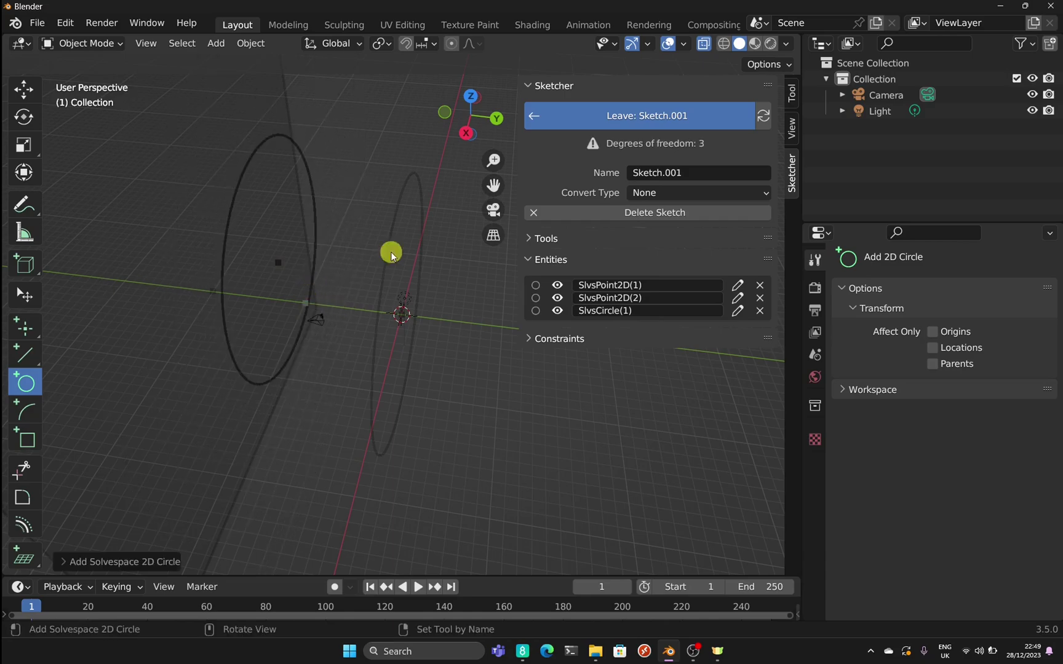
{"action": "left_click_drag", "start_coordinate": [463, 132], "coordinate": [512, 171]}
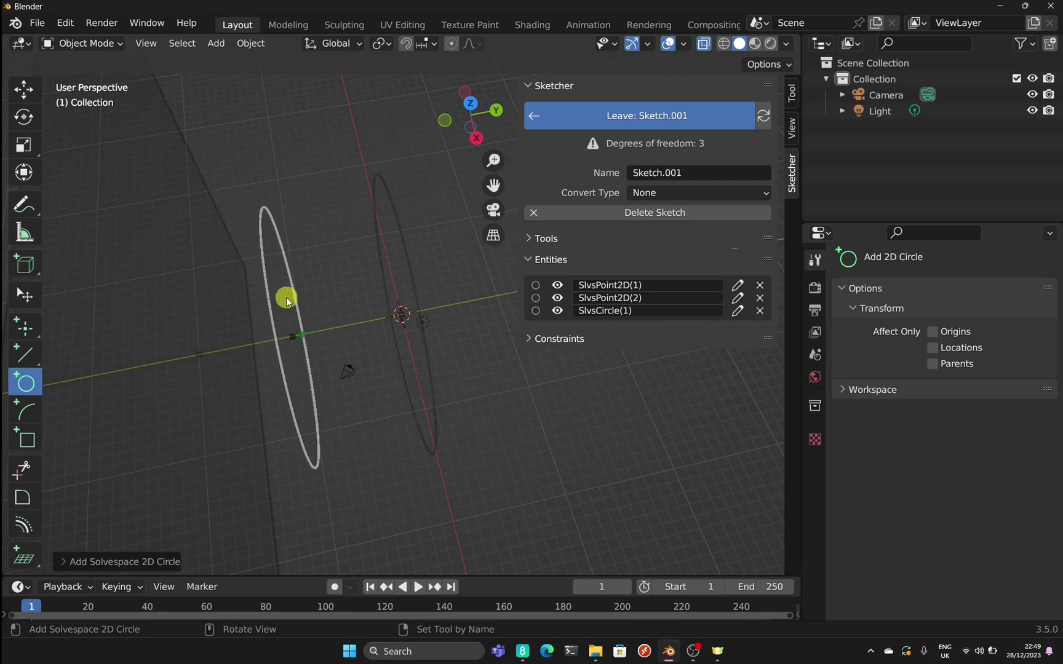
{"action": "left_click", "coordinate": [625, 118]}
{"action": "left_click", "coordinate": [389, 315]}
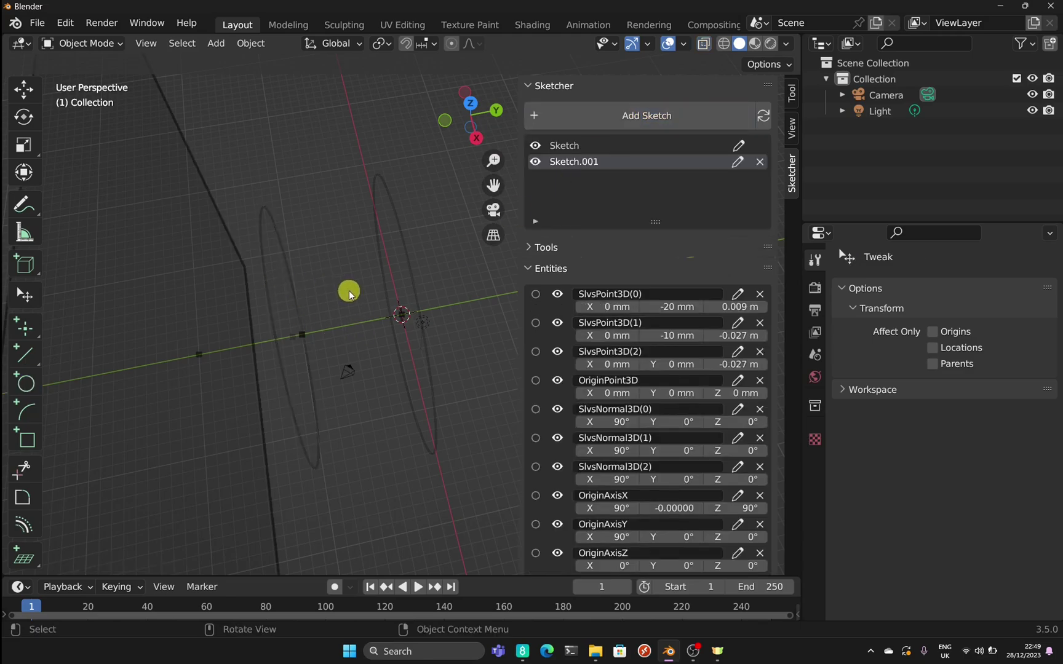
Start a new sketch on the farthest upright workplane, located at Y -20 mm.
{"action": "left_click_drag", "start_coordinate": [479, 131], "coordinate": [377, 95]}
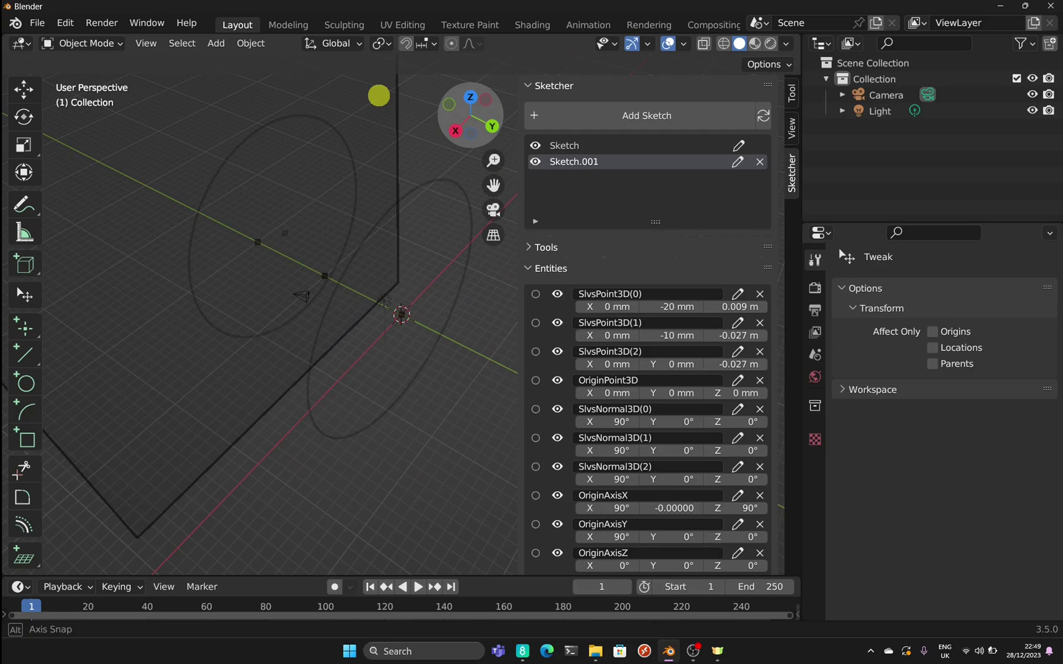
{"action": "left_click", "coordinate": [712, 123]}
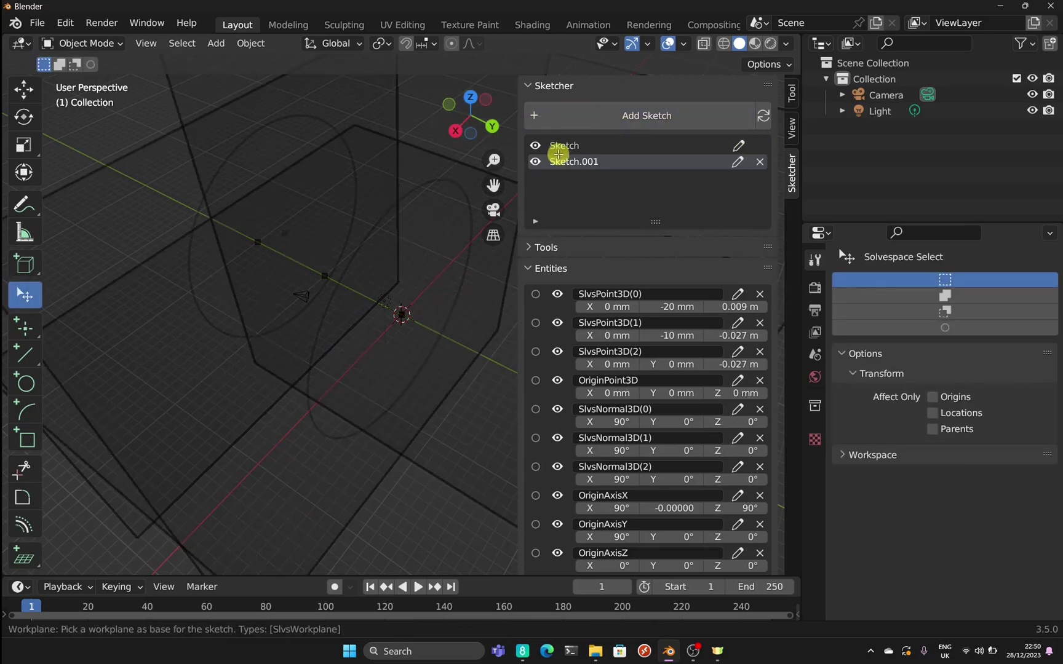
{"action": "key", "text": "Escape"}
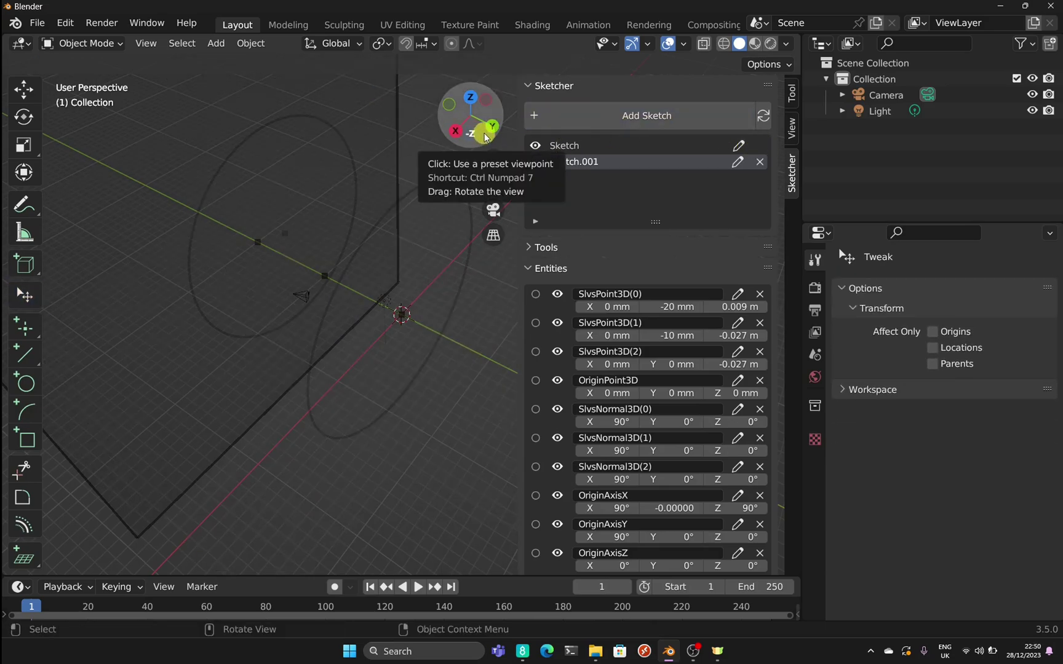
{"action": "mouse_move", "coordinate": [450, 131]}
{"action": "left_mouse_down"}
{"action": "mouse_move", "coordinate": [540, 142]}
{"action": "mouse_move", "coordinate": [562, 123]}
{"action": "left_mouse_up"}
{"action": "left_click", "coordinate": [607, 109]}
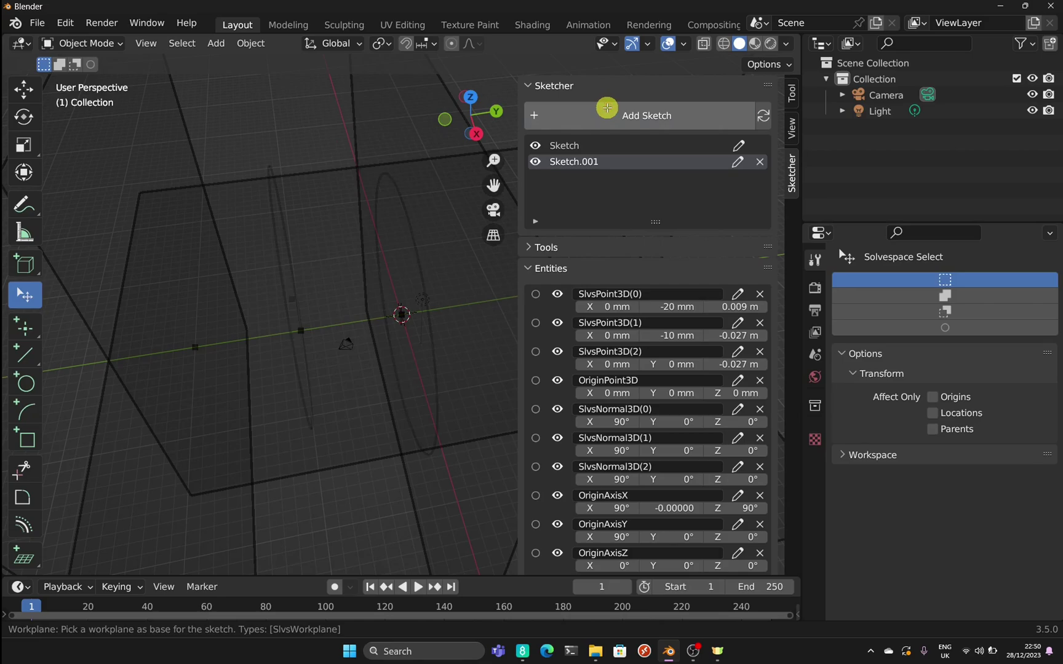
{"action": "left_click", "coordinate": [177, 128]}
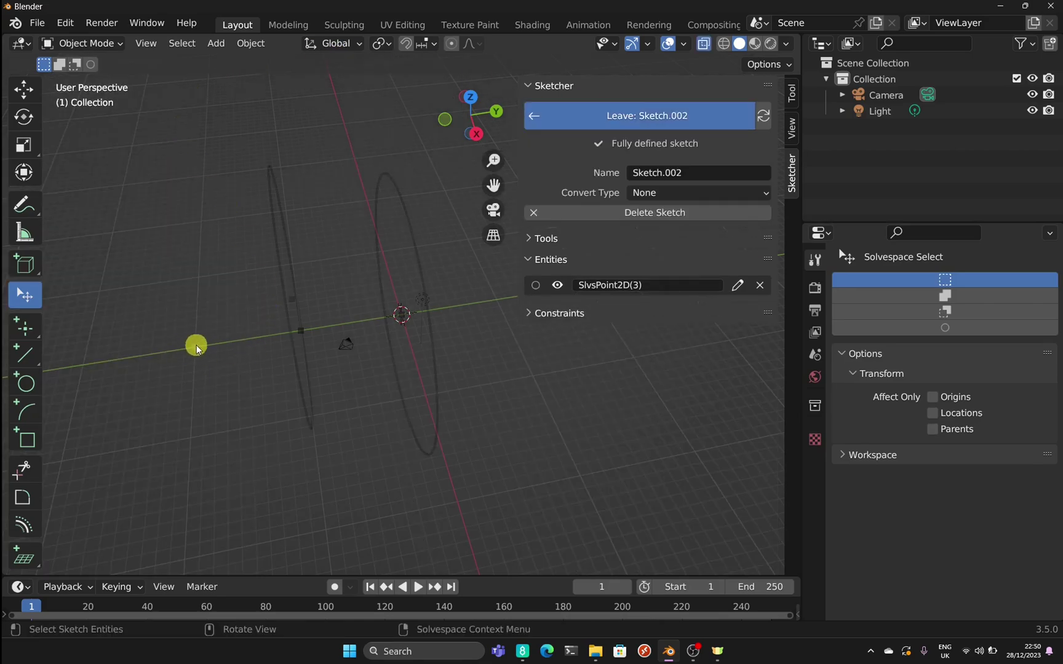
Draw a rectangle freehand around the farthest workplane's origin, inspect it square-on and from an angle, and leave the sketch.
{"action": "left_click_drag", "start_coordinate": [477, 117], "coordinate": [400, 131]}
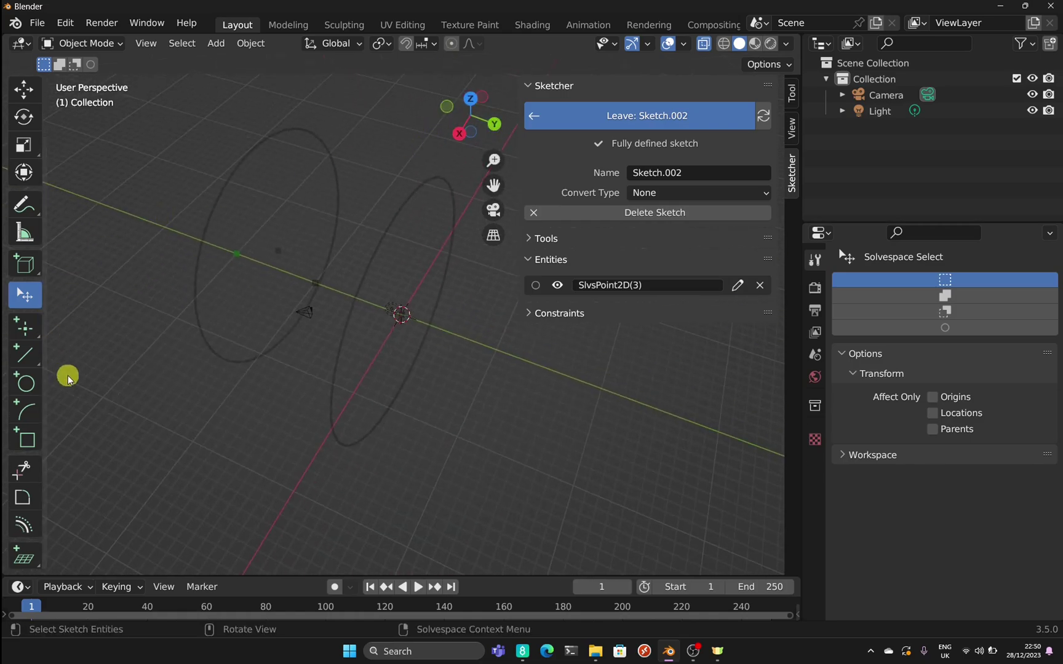
{"action": "left_click", "coordinate": [26, 439]}
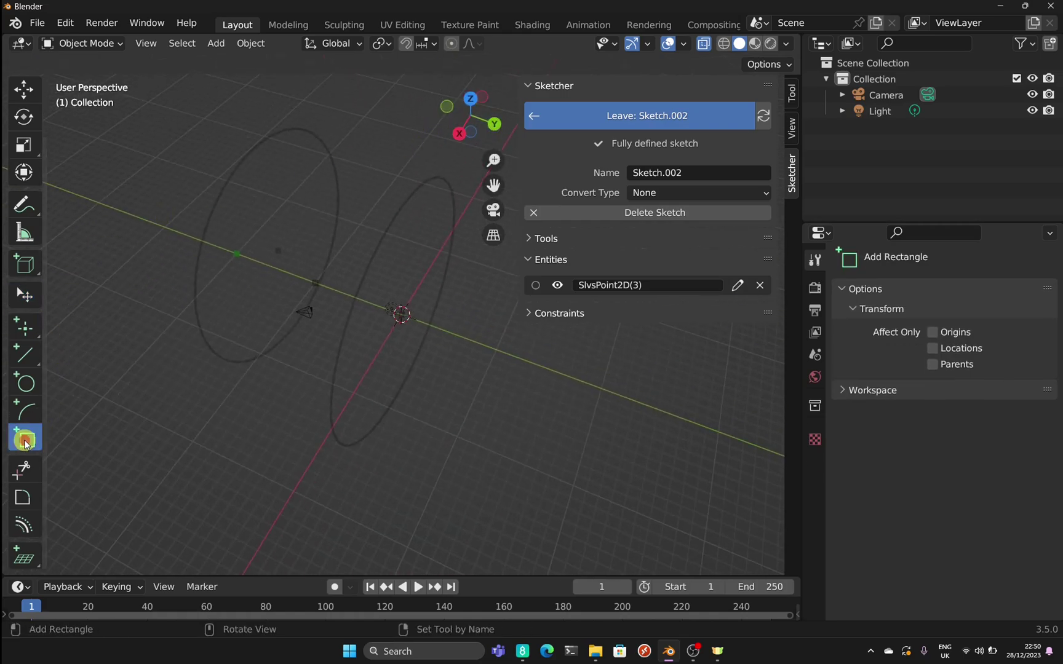
{"action": "left_click", "coordinate": [166, 227]}
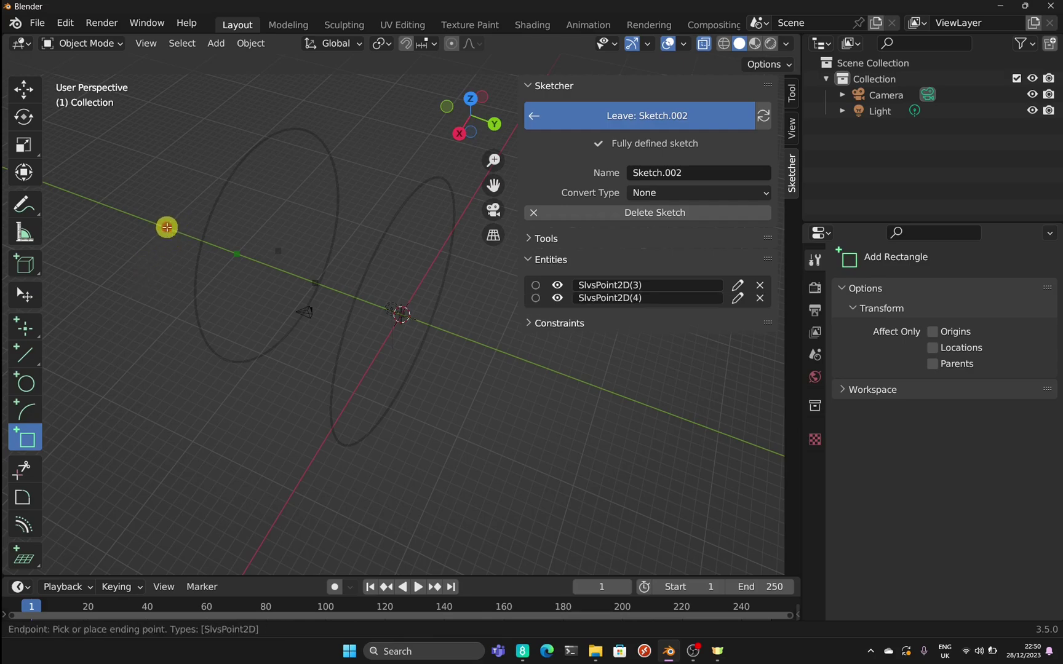
{"action": "left_click", "coordinate": [312, 265]}
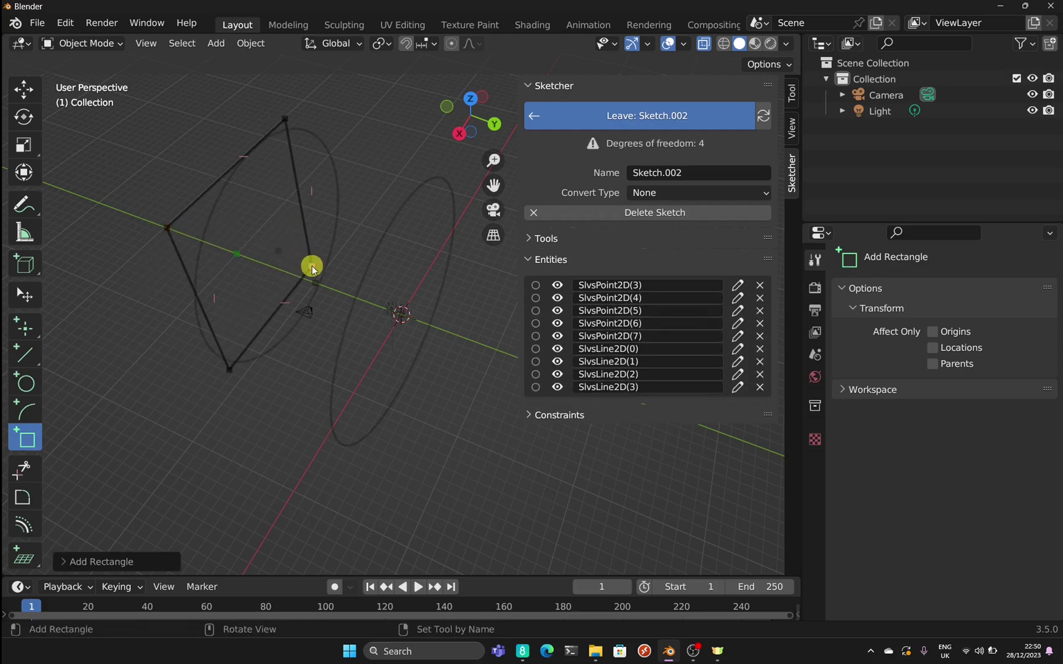
{"action": "left_click", "coordinate": [496, 123]}
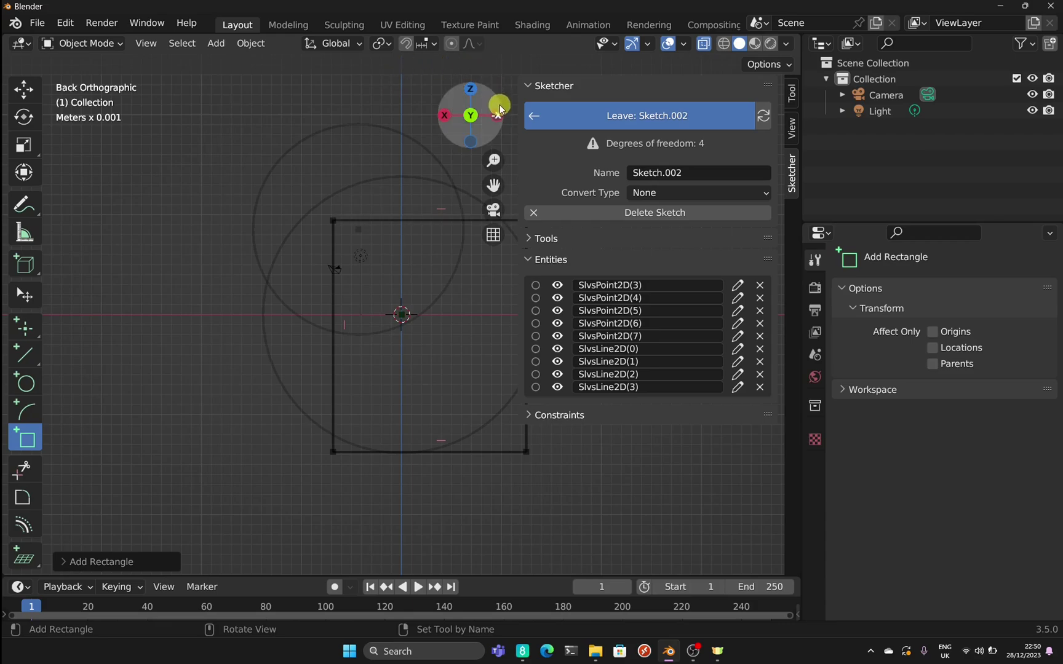
{"action": "left_click_drag", "start_coordinate": [462, 125], "coordinate": [656, 183]}
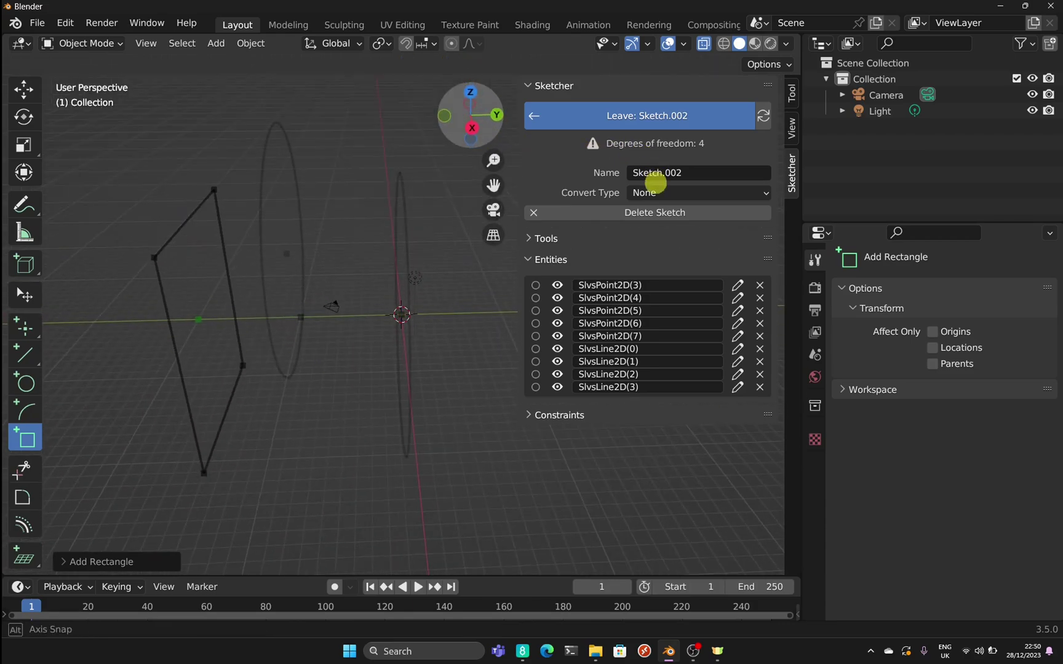
{"action": "left_click", "coordinate": [646, 115]}
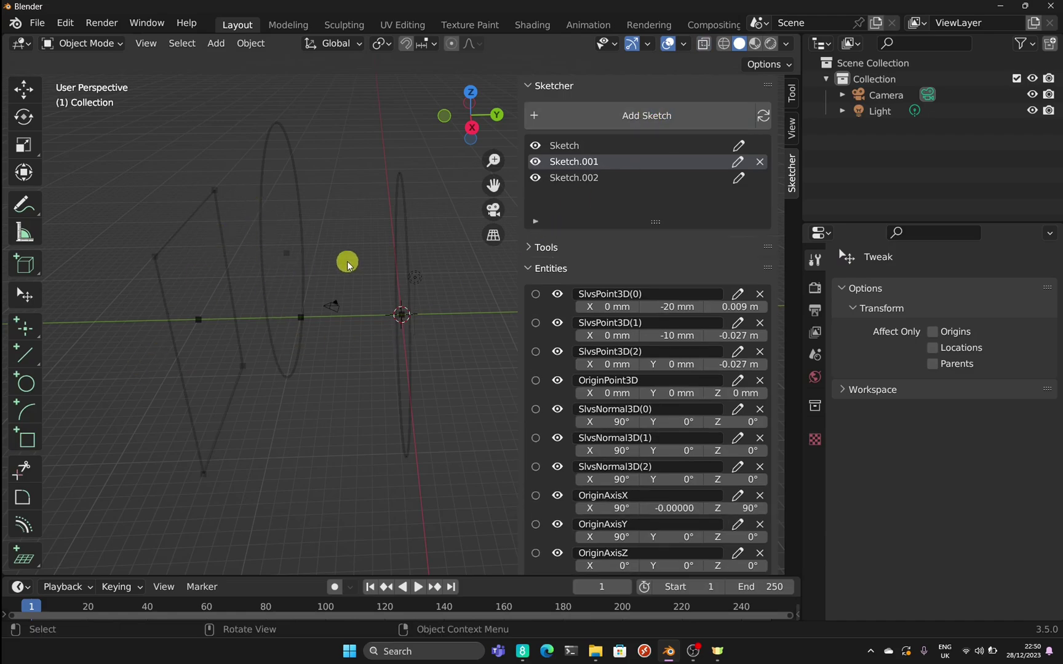
Tilt the circle sketch at the origin by setting the X rotation of SlvsNormal3D(2) to 72°.
{"action": "left_click", "coordinate": [612, 478]}
{"action": "type", "text": "95"}
{"action": "key", "text": "Return"}
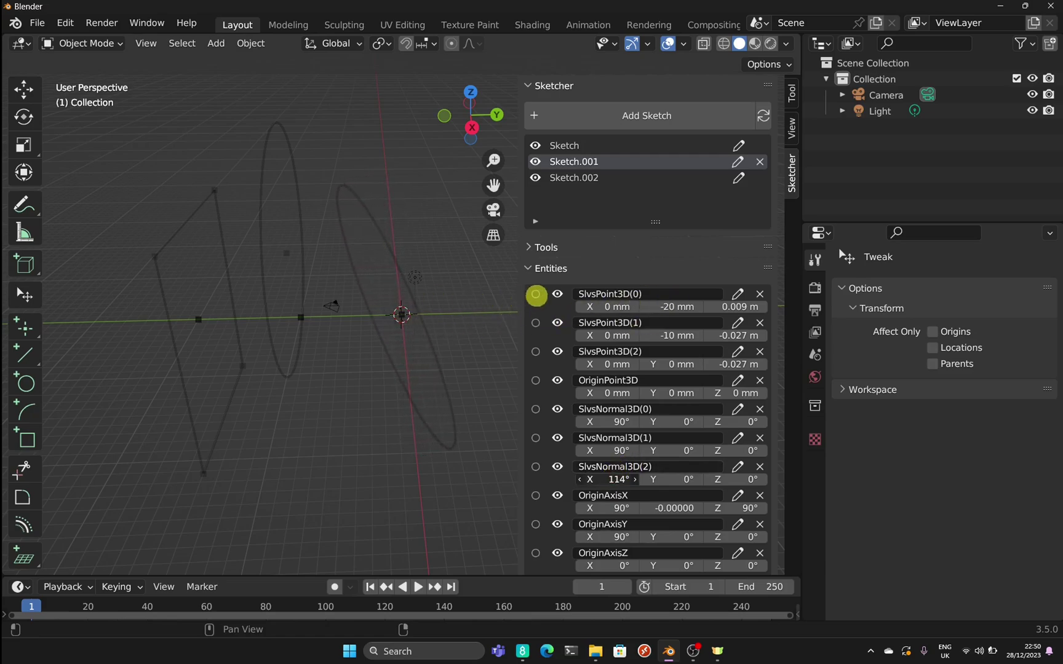
{"action": "mouse_move", "coordinate": [629, 313]}
{"action": "left_mouse_down"}
{"action": "mouse_move", "coordinate": [437, 301]}
{"action": "mouse_move", "coordinate": [599, 317]}
{"action": "mouse_move", "coordinate": [567, 309]}
{"action": "left_mouse_up"}
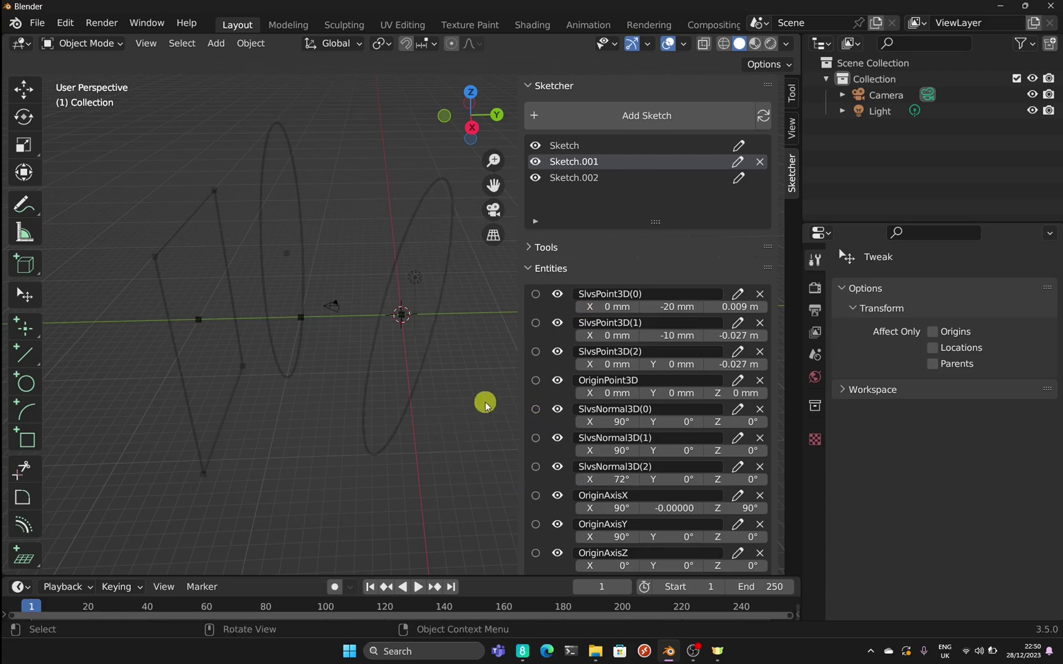
Tilt the rectangle's workplane by setting the X rotation of SlvsNormal3D(0) to 106°.
{"action": "left_click_drag", "start_coordinate": [612, 422], "coordinate": [449, 258]}
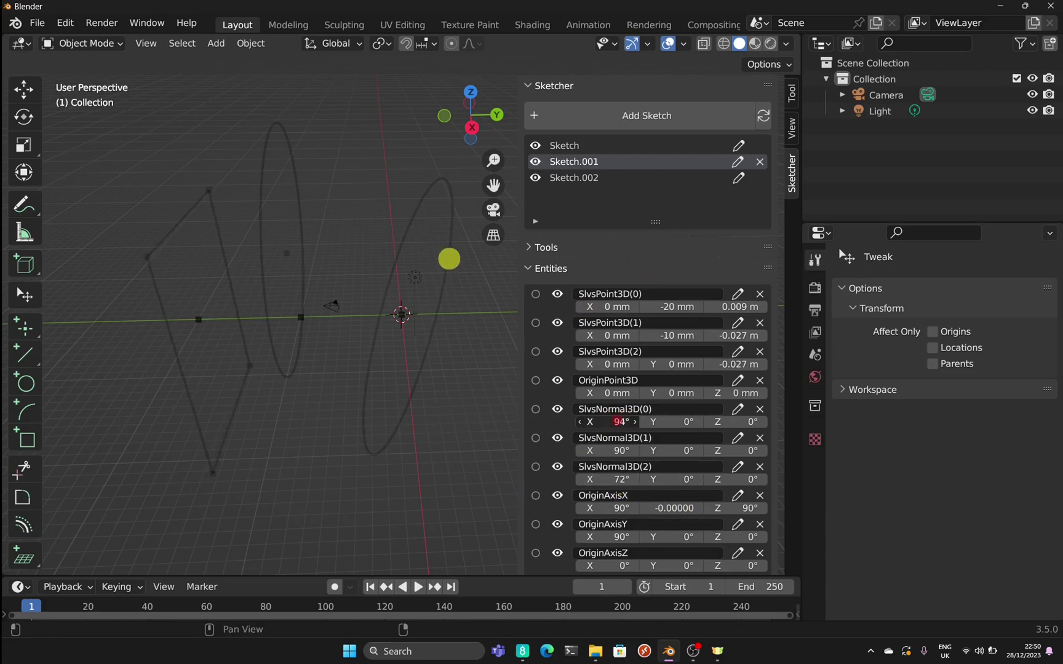
{"action": "mouse_move", "coordinate": [517, 257]}
{"action": "left_mouse_down"}
{"action": "mouse_move", "coordinate": [517, 280]}
{"action": "mouse_move", "coordinate": [597, 274]}
{"action": "mouse_move", "coordinate": [429, 265]}
{"action": "mouse_move", "coordinate": [652, 268]}
{"action": "mouse_move", "coordinate": [405, 268]}
{"action": "mouse_move", "coordinate": [310, 351]}
{"action": "left_mouse_up"}
{"action": "left_click_drag", "start_coordinate": [448, 147], "coordinate": [452, 114]}
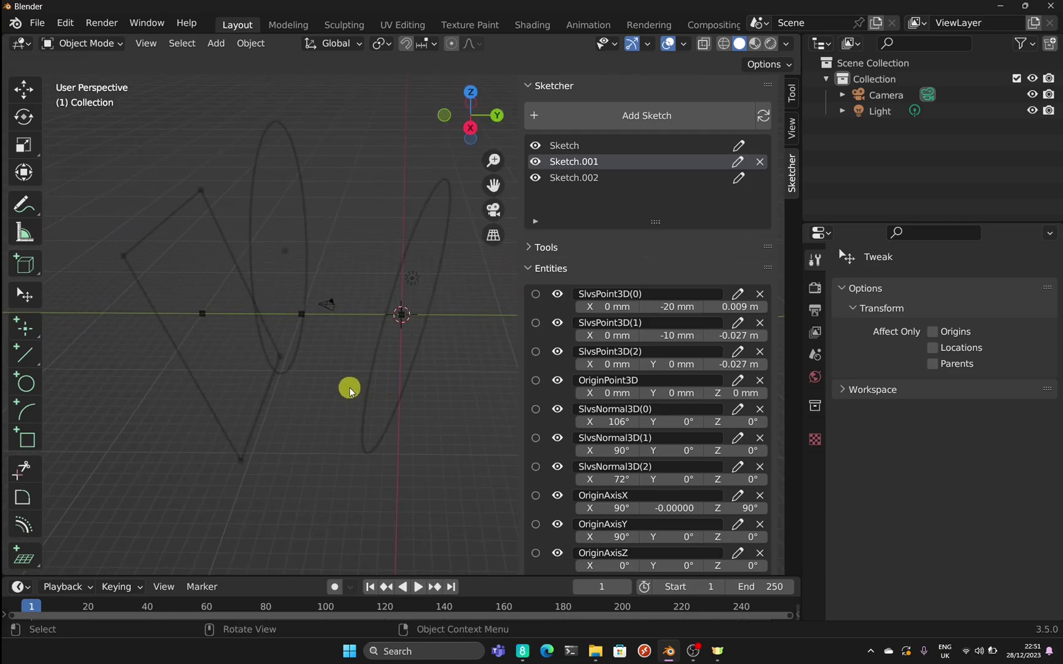